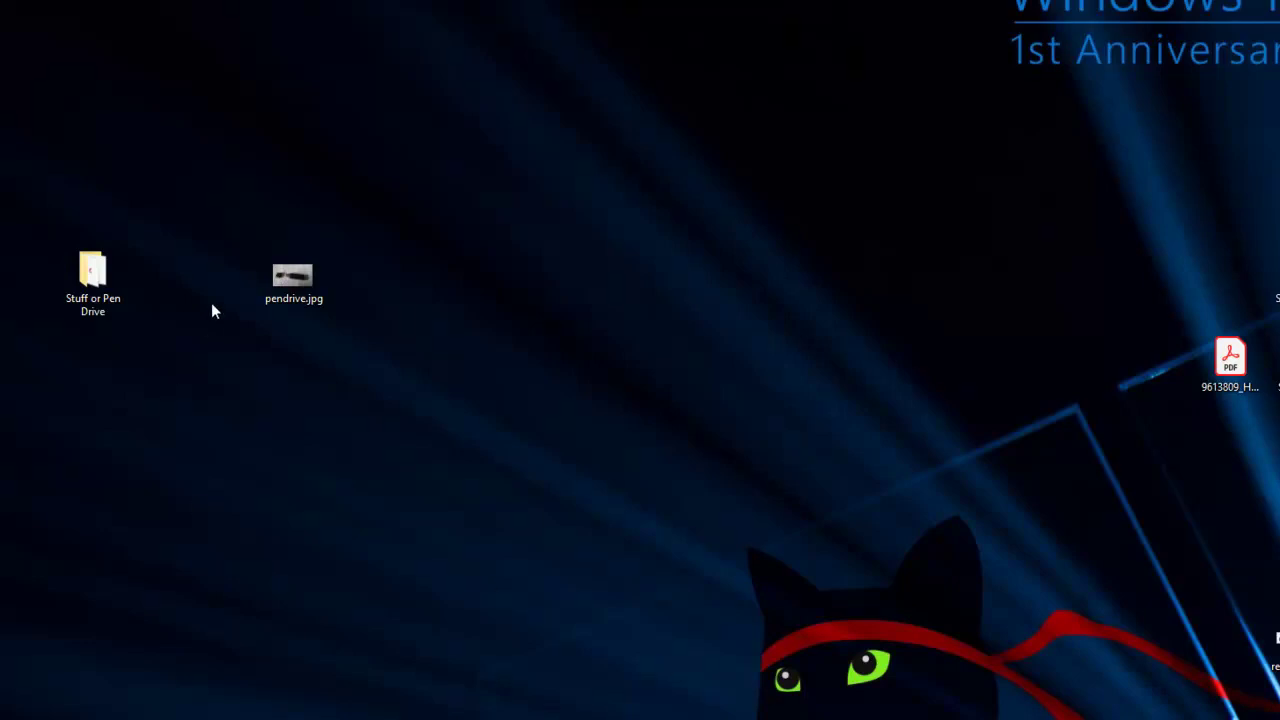
View pendrive.jpg in Photos, then close it to return to the pen drive's files
{"action": "double_click", "coordinate": [292, 285]}
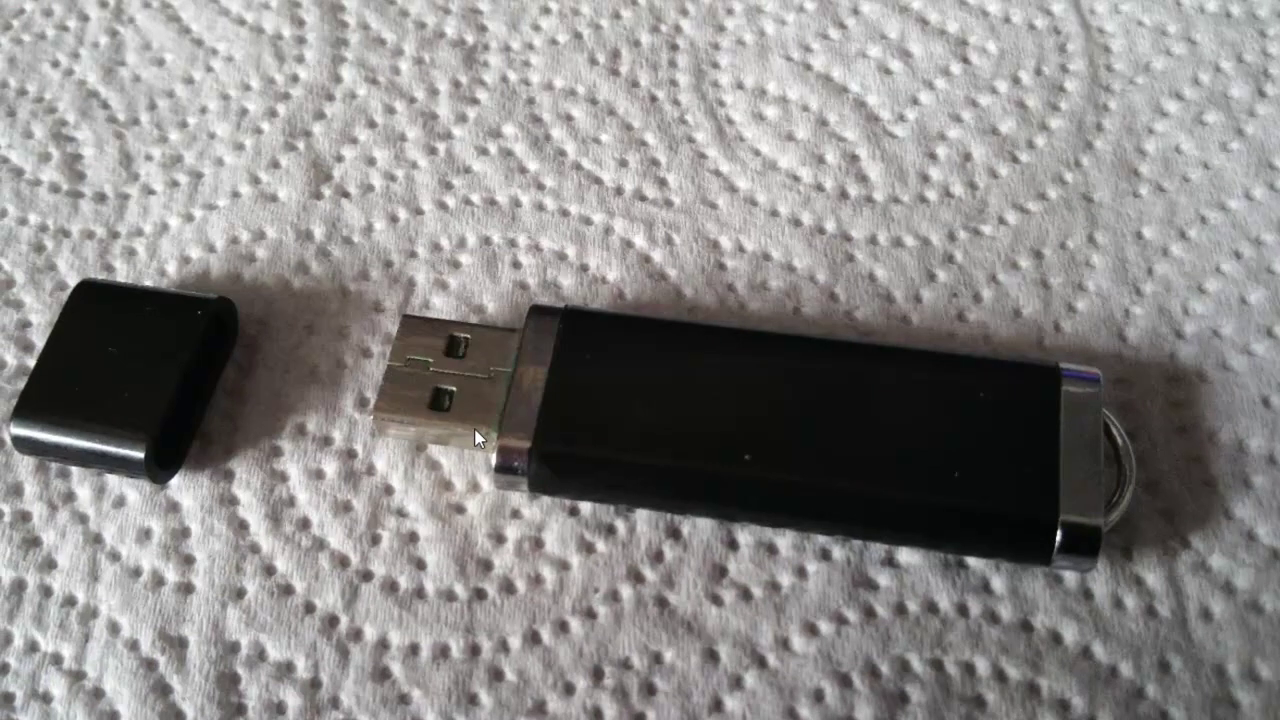
{"action": "left_click", "coordinate": [1258, 12]}
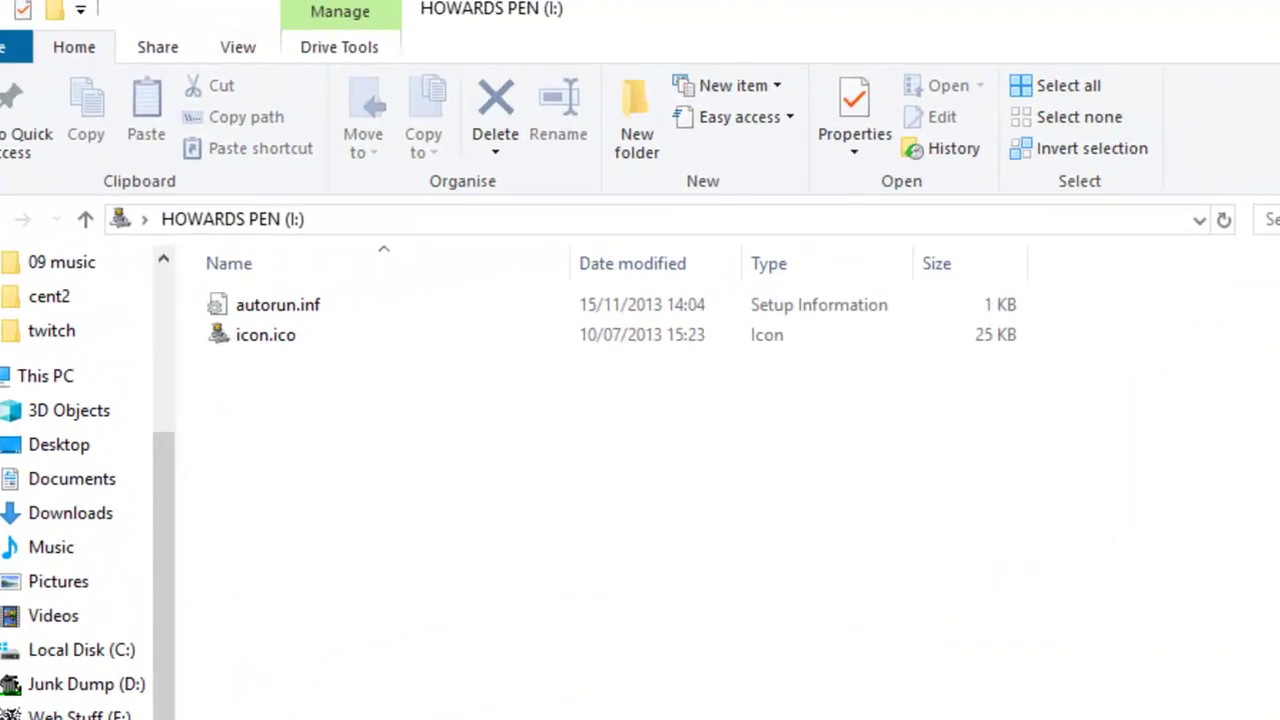
Go back to This PC, reopen HOWARDS PEN (I:) and select autorun.inf
{"action": "left_click", "coordinate": [85, 219]}
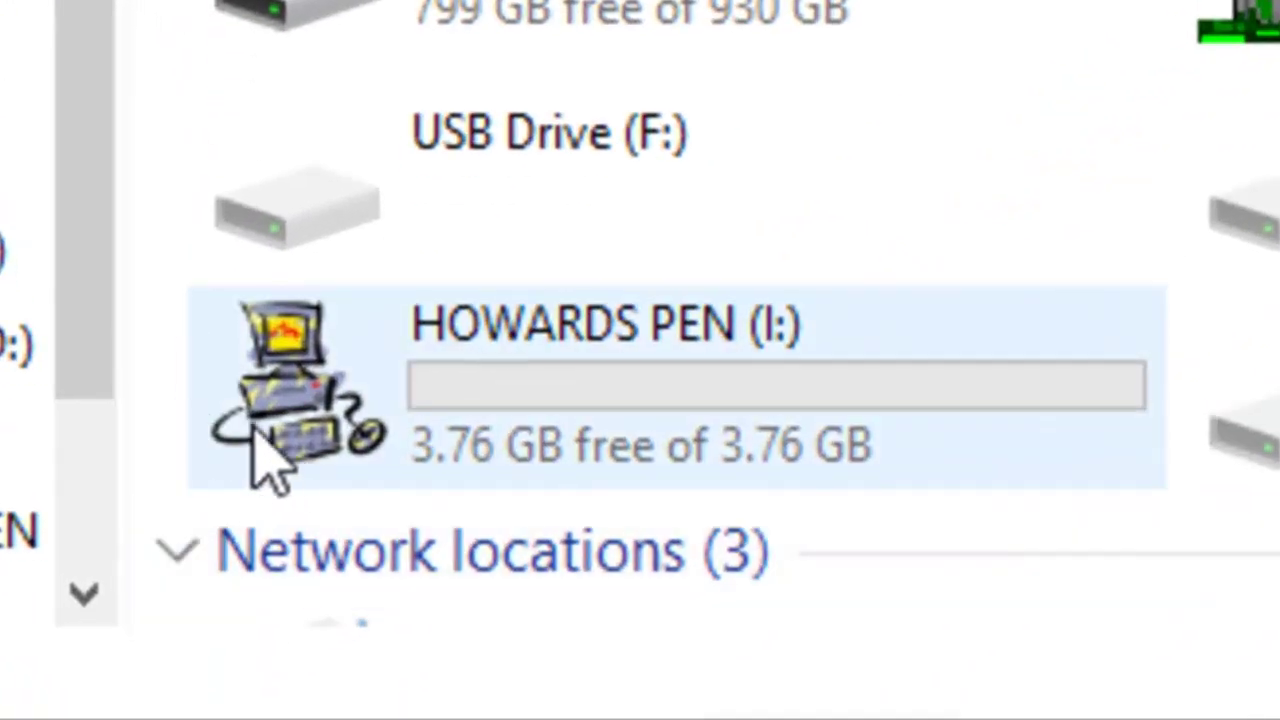
{"action": "mouse_move", "coordinate": [677, 400]}
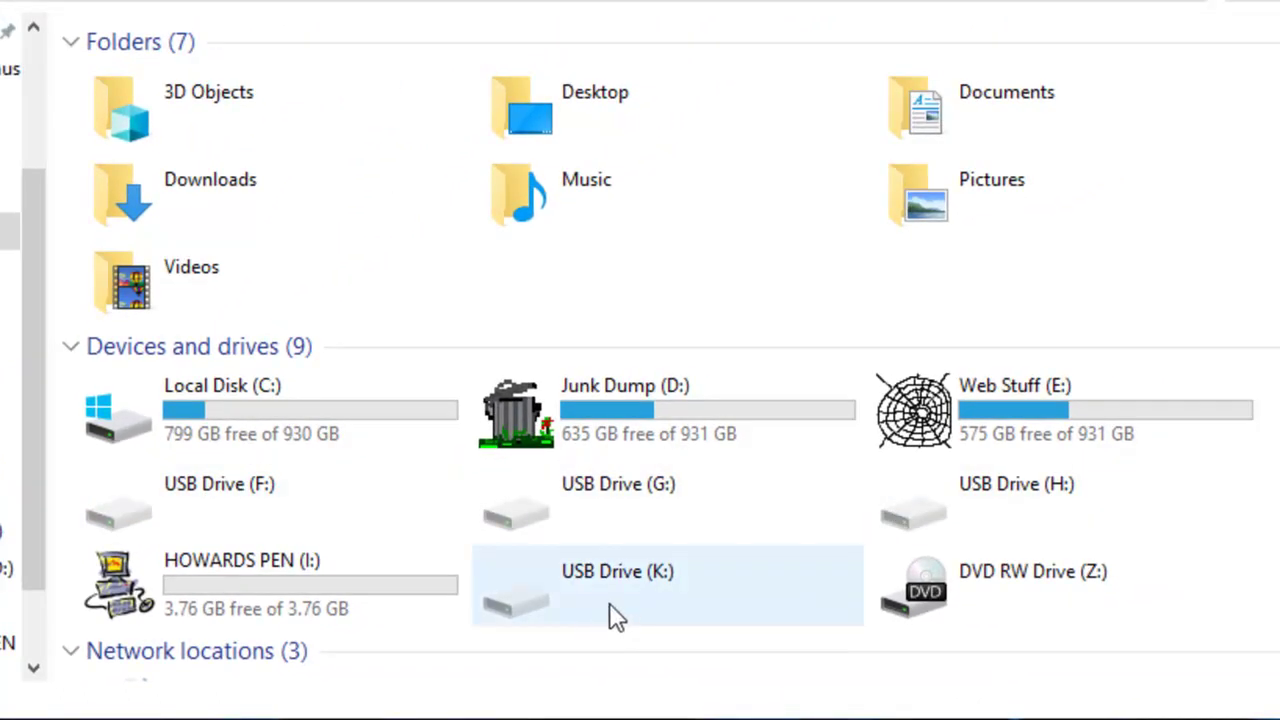
{"action": "mouse_move", "coordinate": [264, 610]}
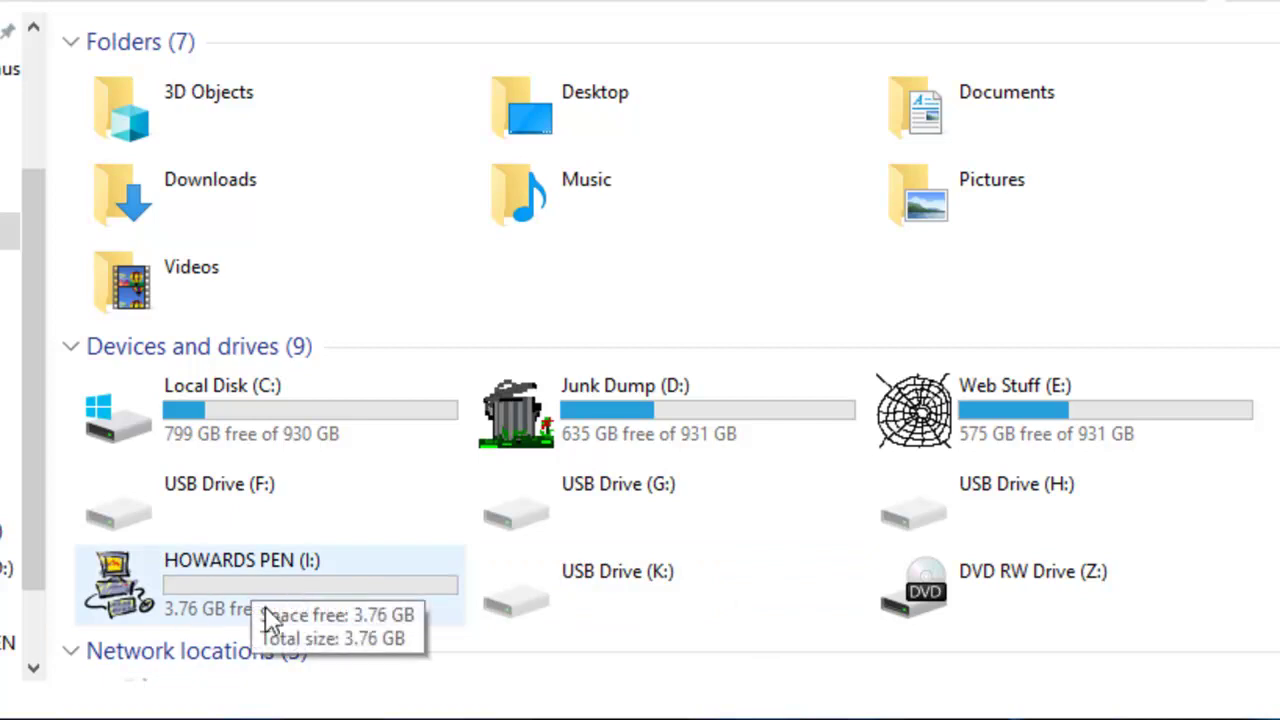
{"action": "left_click", "coordinate": [1258, 612]}
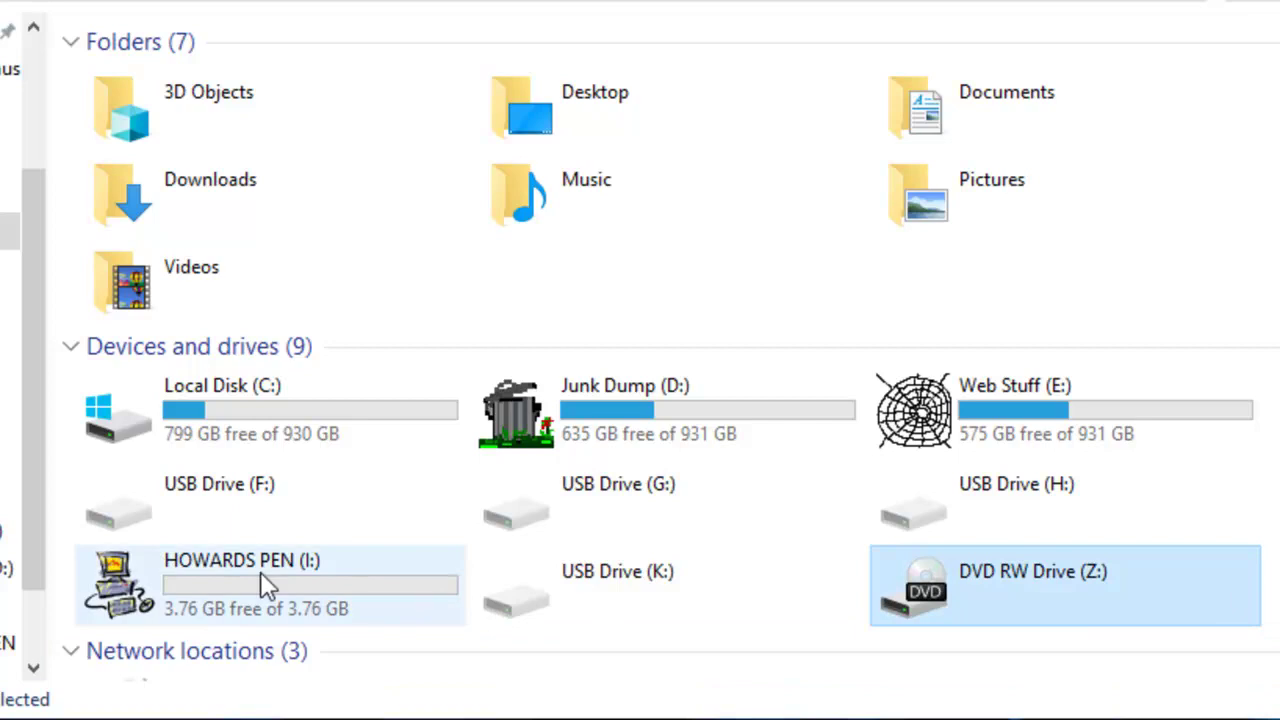
{"action": "left_click", "coordinate": [135, 590]}
{"action": "double_click", "coordinate": [132, 581]}
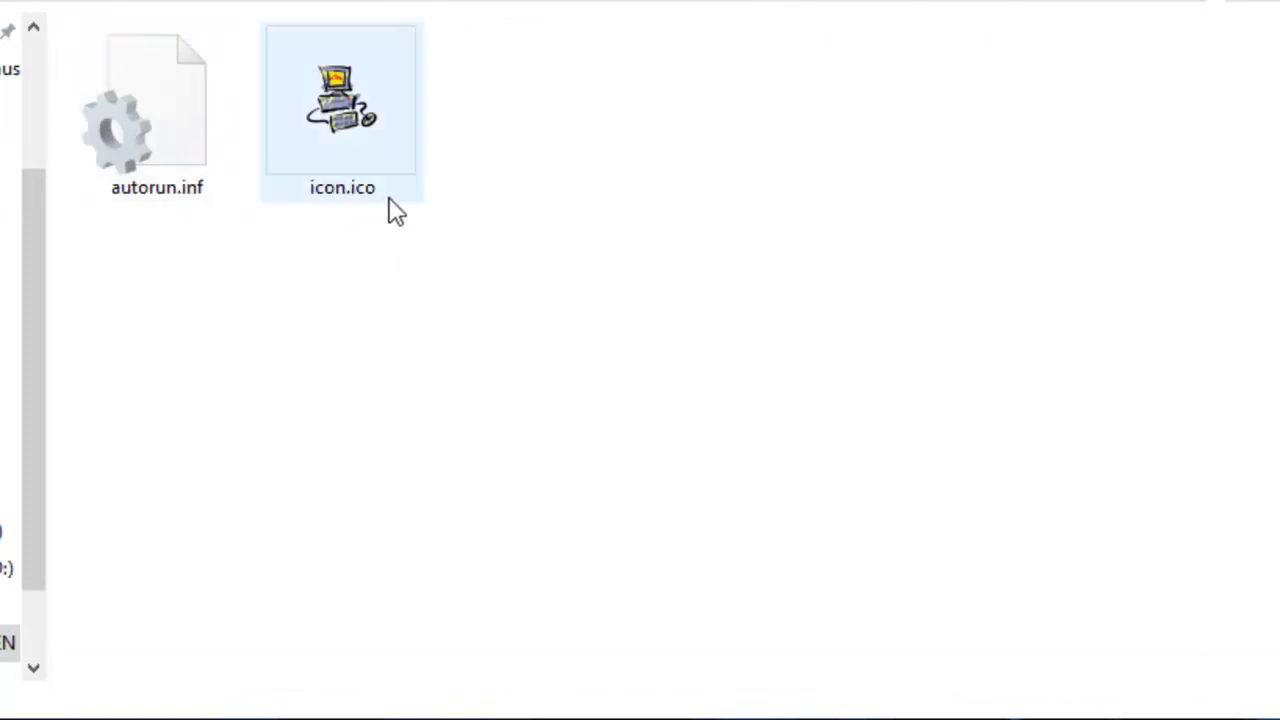
{"action": "left_click", "coordinate": [157, 143]}
Open autorun.inf, then browse Stuff or Pen Drive and select the LibreOffice through Windows 10 files
{"action": "double_click", "coordinate": [160, 150]}
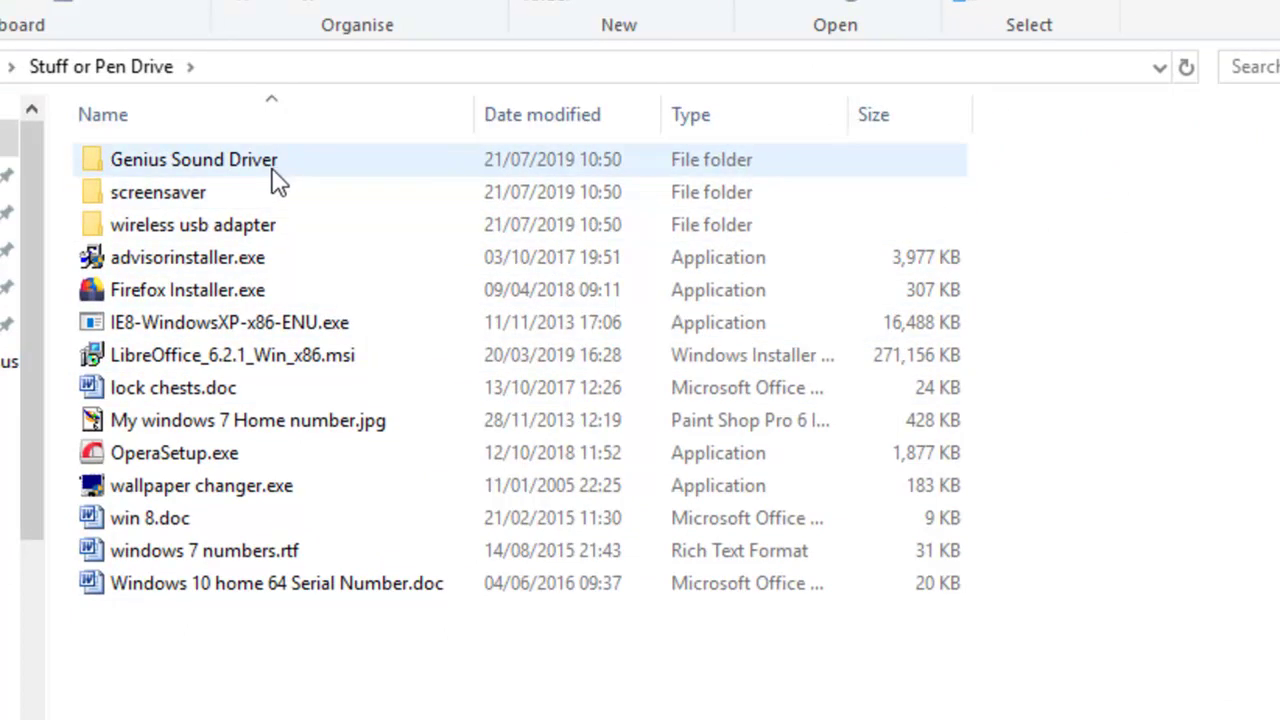
{"action": "mouse_move", "coordinate": [275, 168]}
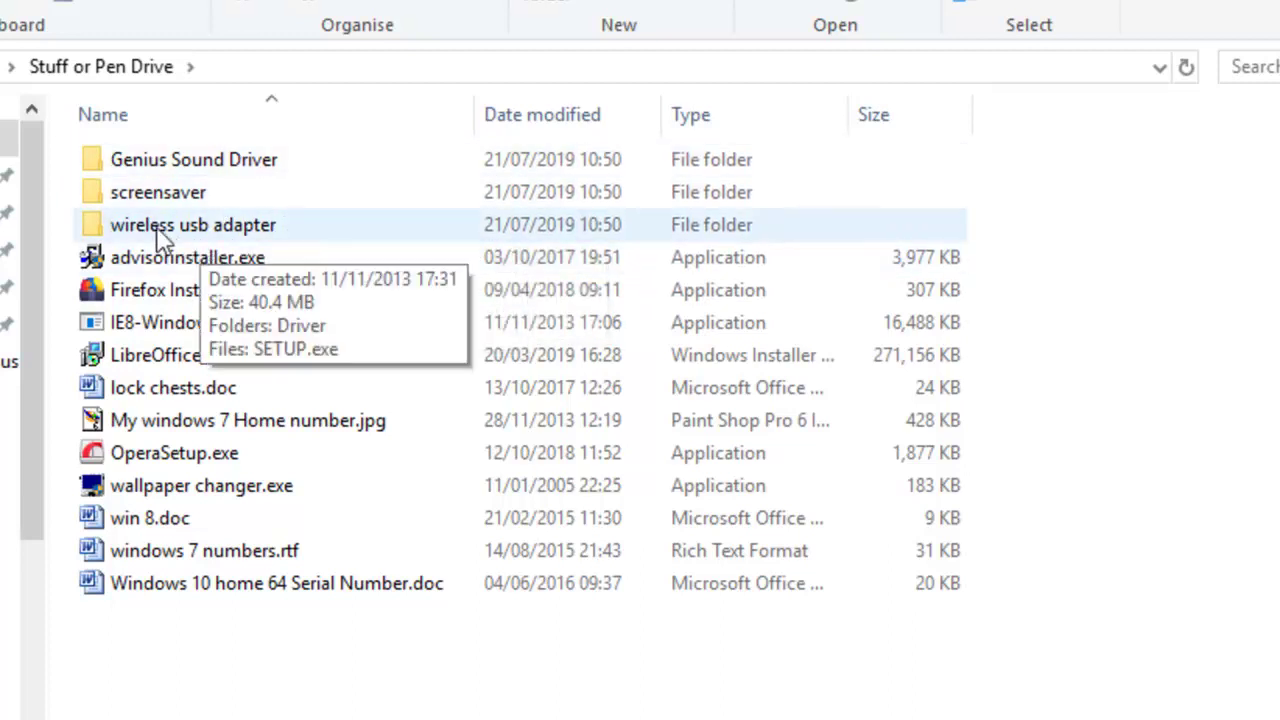
{"action": "left_click", "coordinate": [338, 230]}
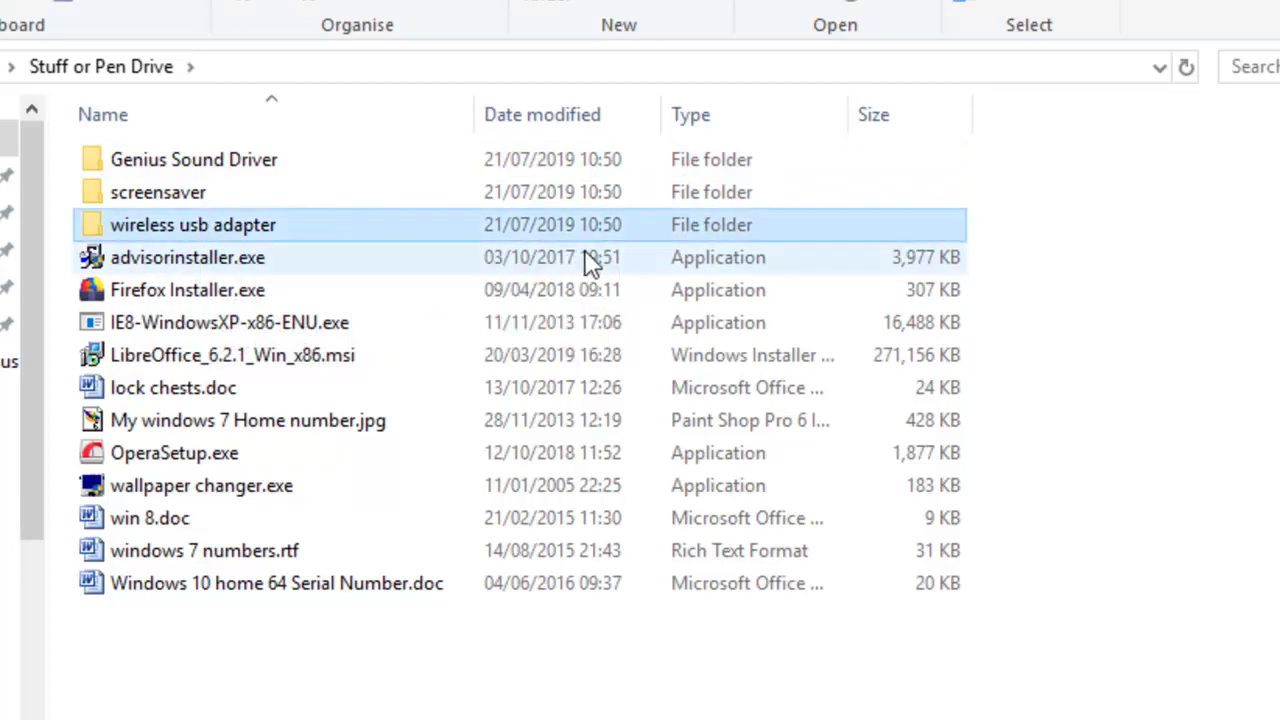
{"action": "mouse_move", "coordinate": [404, 222]}
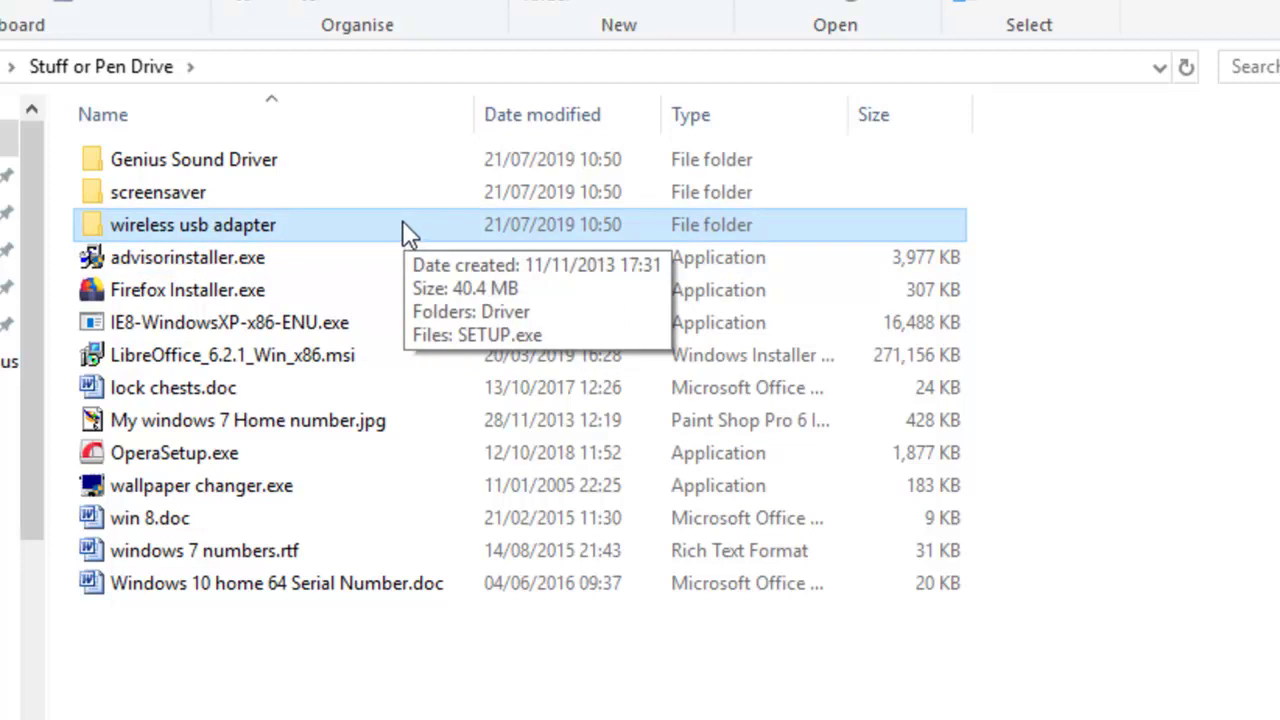
{"action": "mouse_move", "coordinate": [288, 262]}
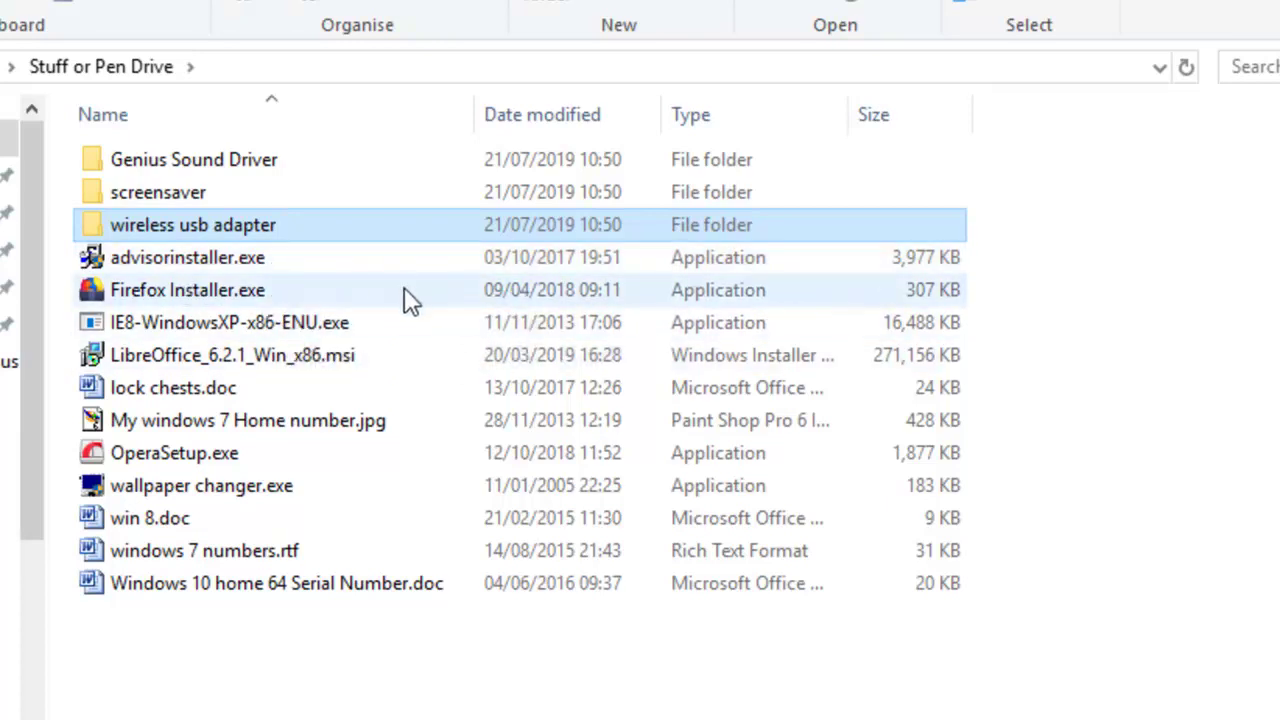
{"action": "mouse_move", "coordinate": [265, 298]}
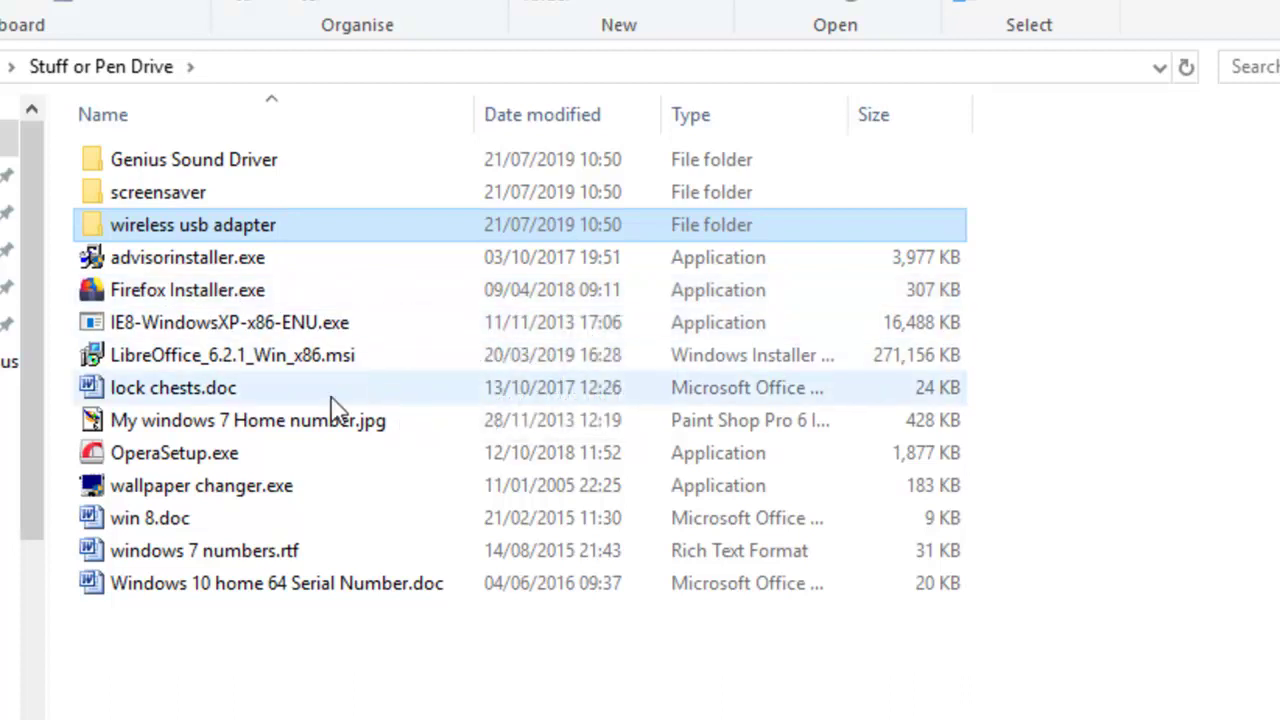
{"action": "mouse_move", "coordinate": [226, 456]}
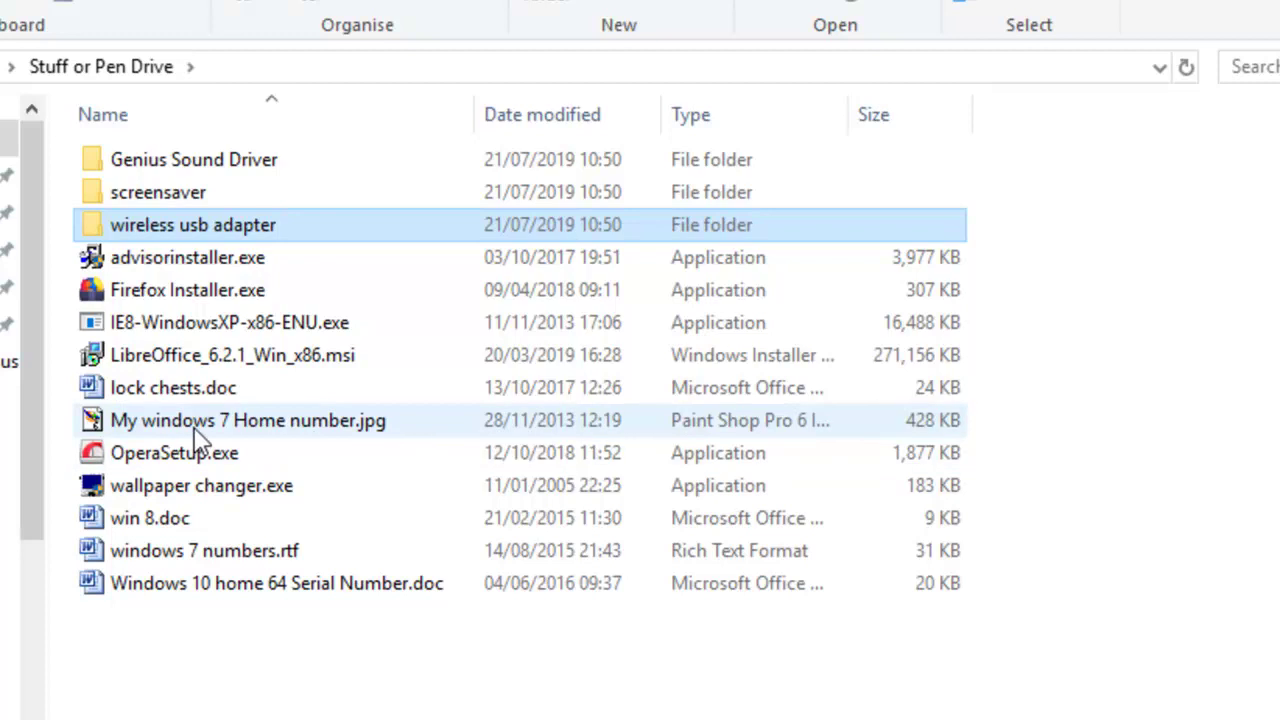
{"action": "mouse_move", "coordinate": [278, 428]}
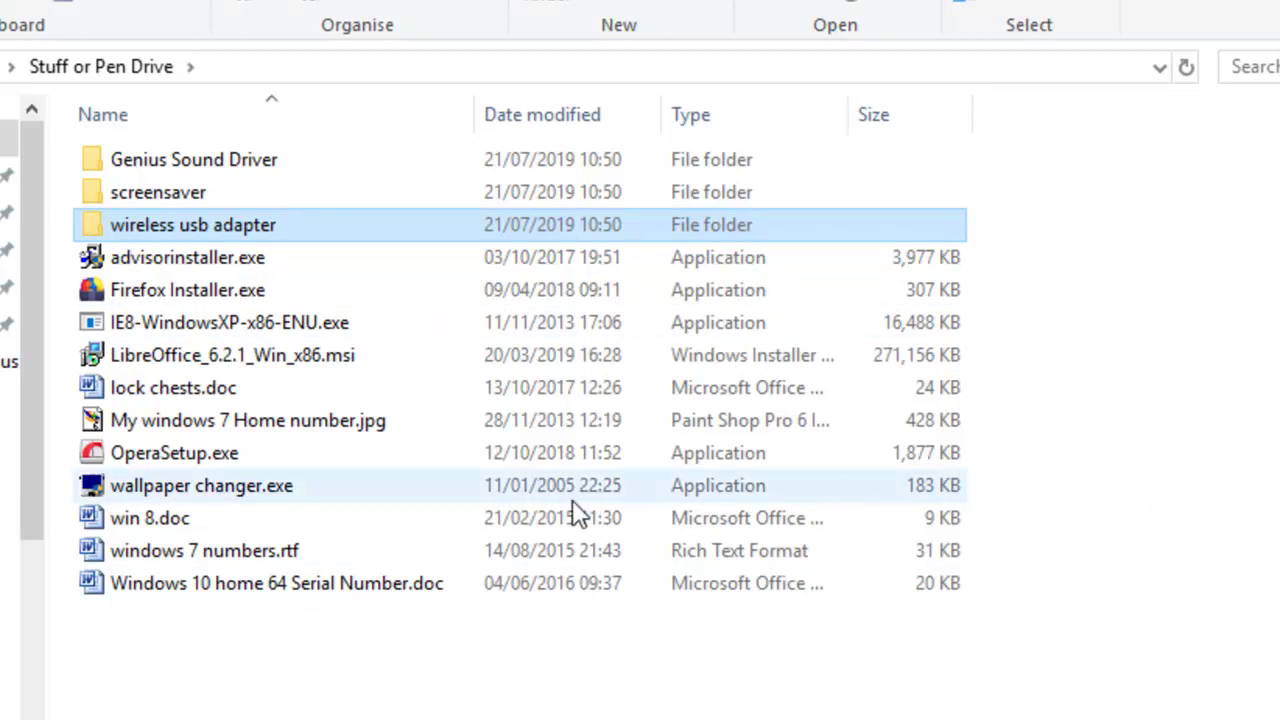
{"action": "left_click_drag", "start_coordinate": [150, 625], "coordinate": [110, 160]}
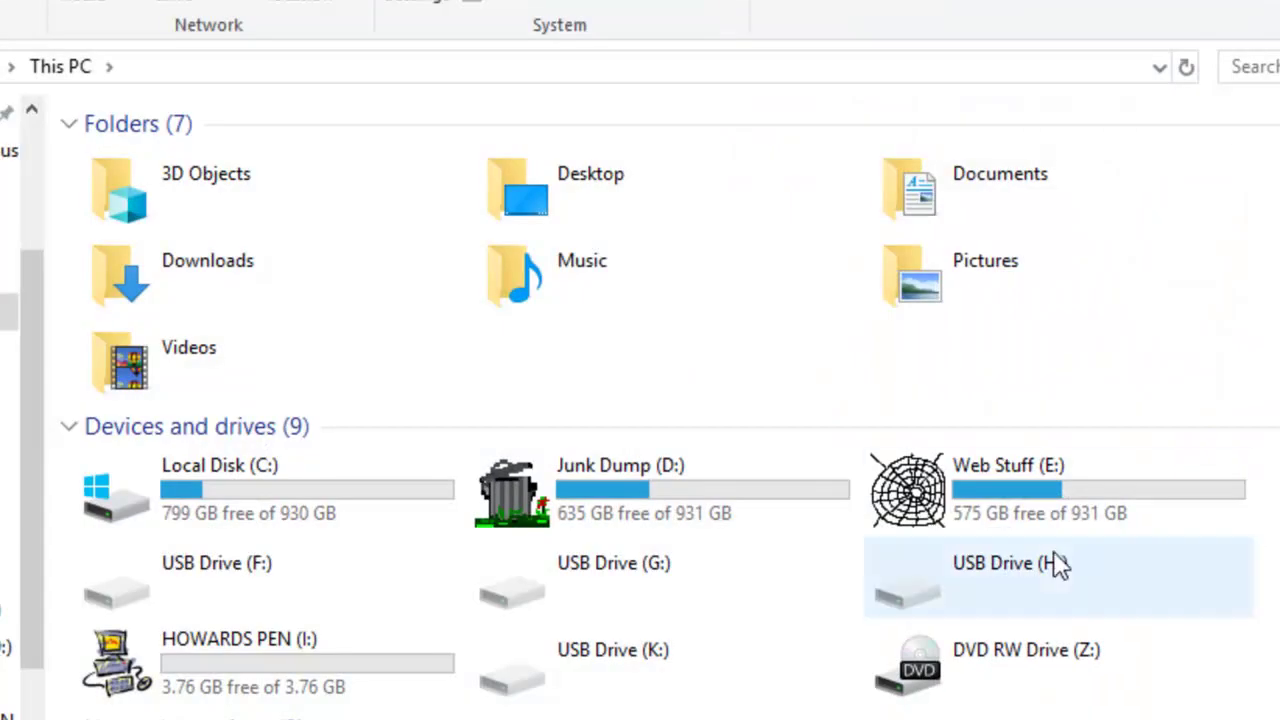
Open Web Stuff (E:), look inside its videos recorded folder, then go back up
{"action": "left_click", "coordinate": [954, 470]}
{"action": "double_click", "coordinate": [940, 476]}
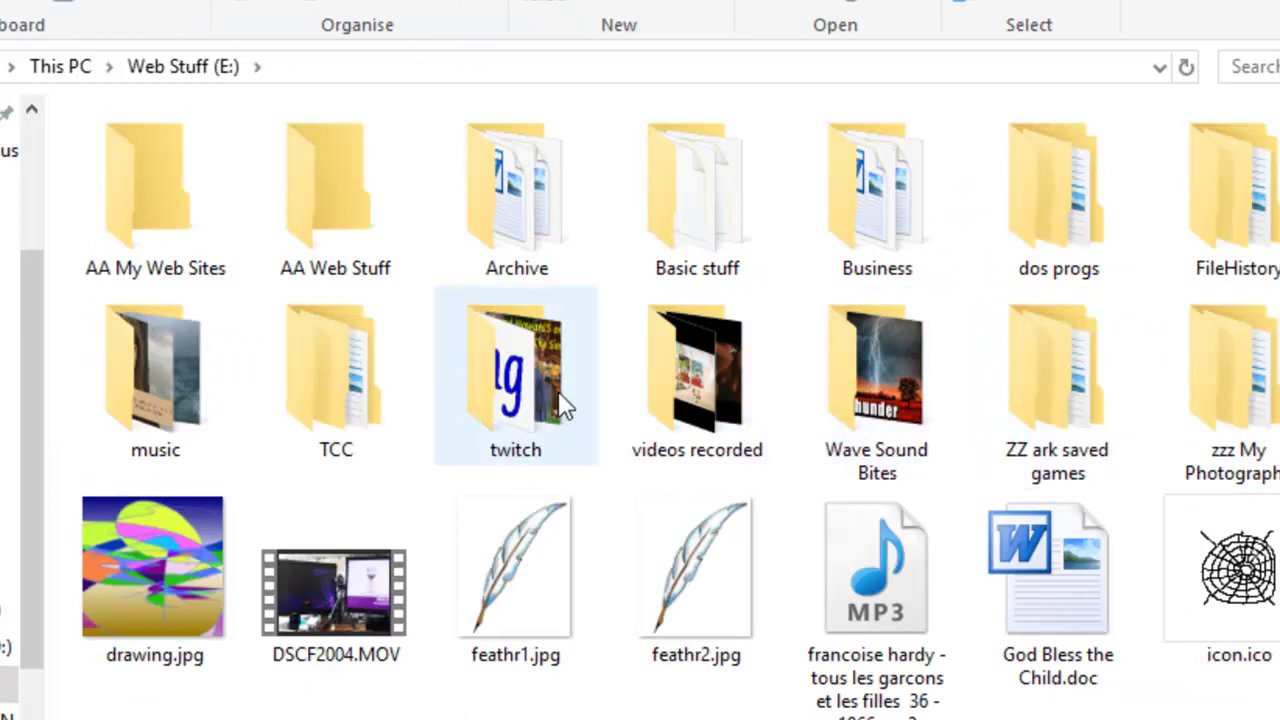
{"action": "double_click", "coordinate": [652, 410]}
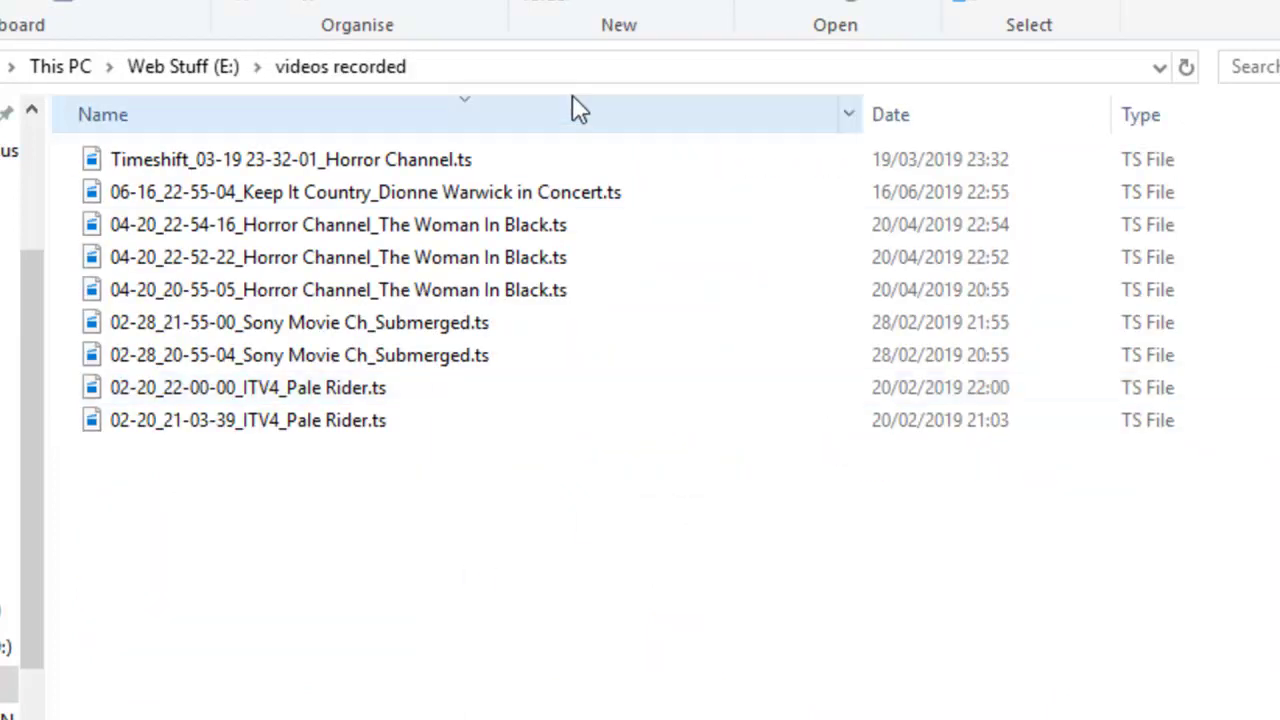
{"action": "key", "text": "alt+Left"}
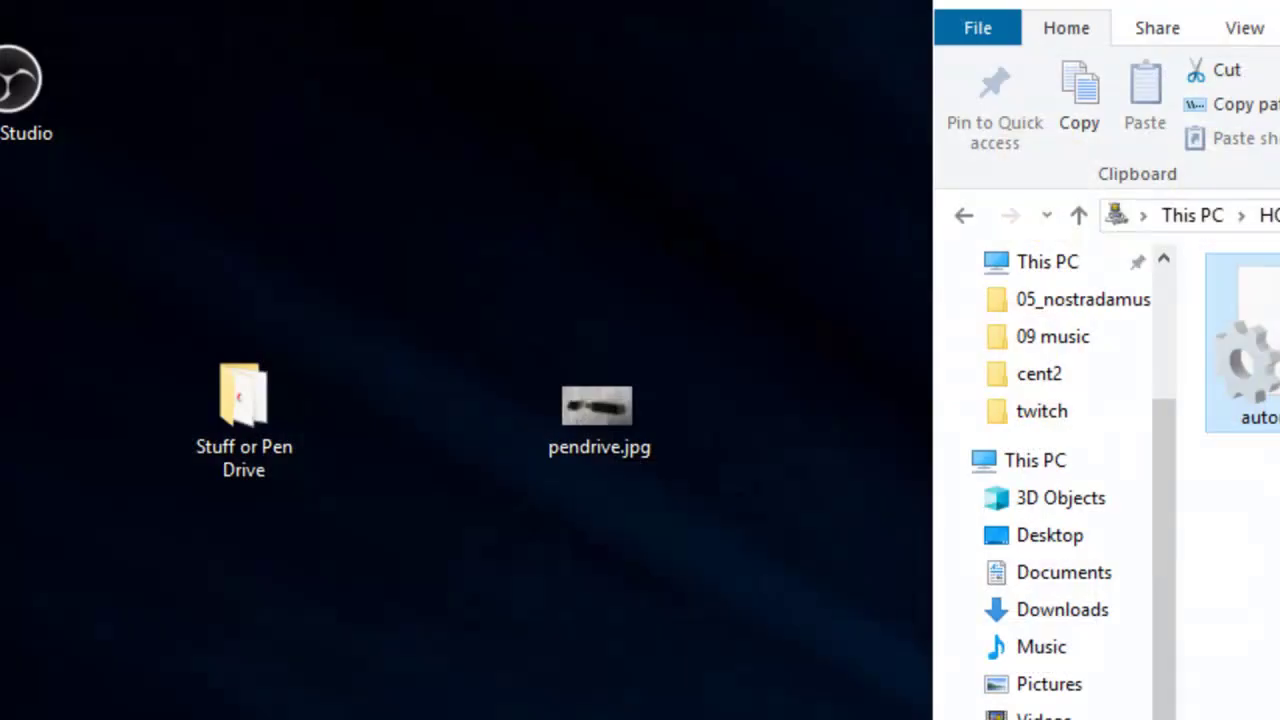
Open Stuff or Pen Drive, select all 15 items and view their combined 384 MB properties
{"action": "left_click", "coordinate": [208, 414]}
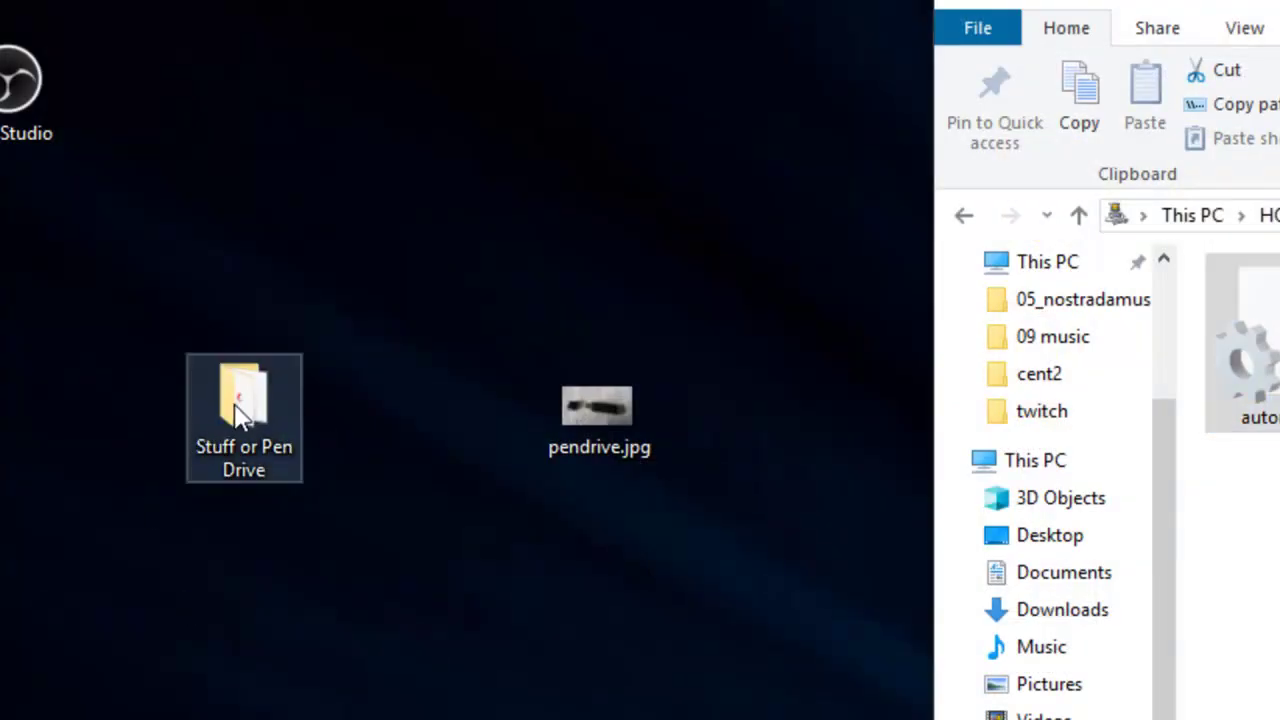
{"action": "double_click", "coordinate": [225, 412]}
{"action": "left_click_drag", "start_coordinate": [160, 682], "coordinate": [195, 145]}
{"action": "right_click", "coordinate": [197, 174]}
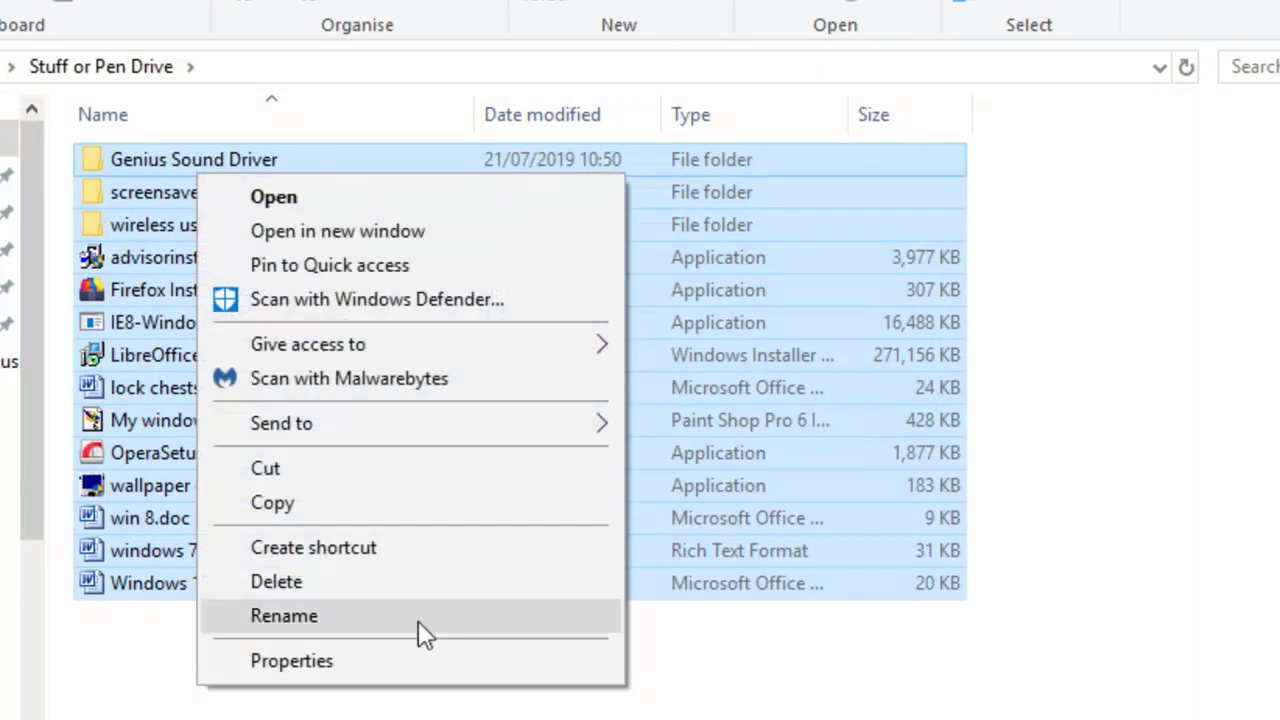
{"action": "left_click", "coordinate": [359, 661]}
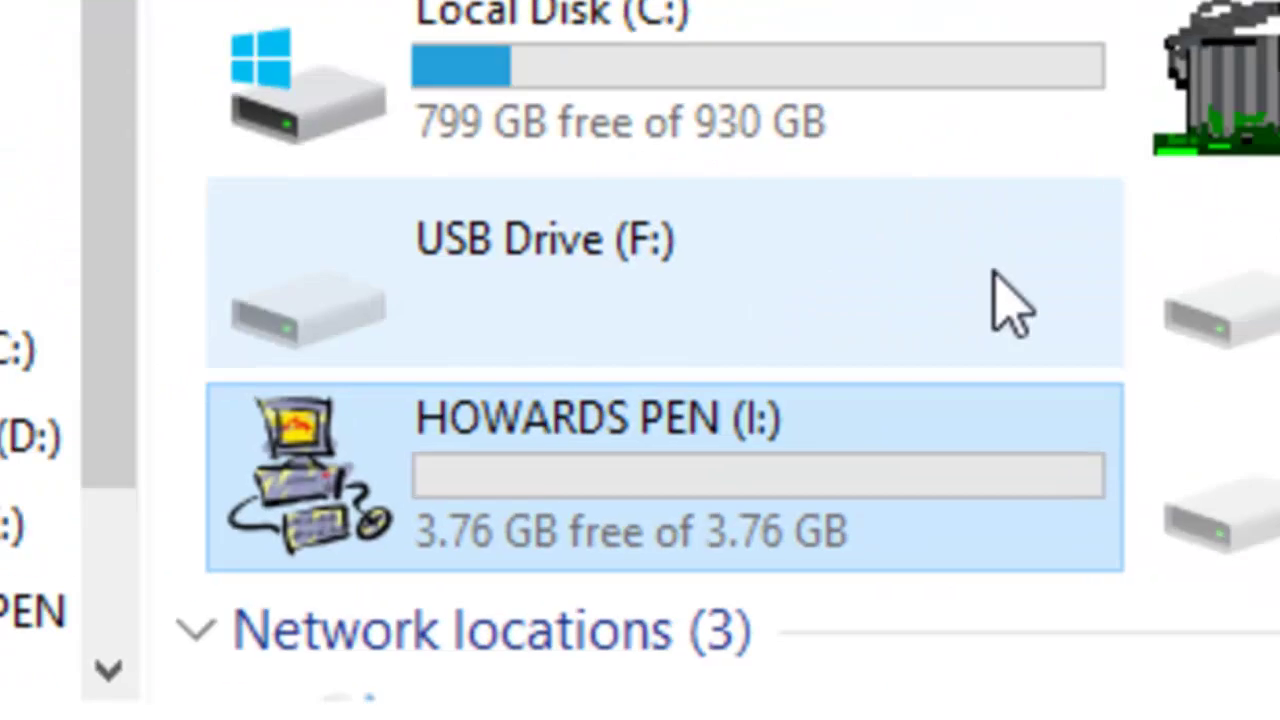
Check the HOWARDS PEN (I:) drive's context menu without choosing anything, then open the drive
{"action": "right_click", "coordinate": [360, 513]}
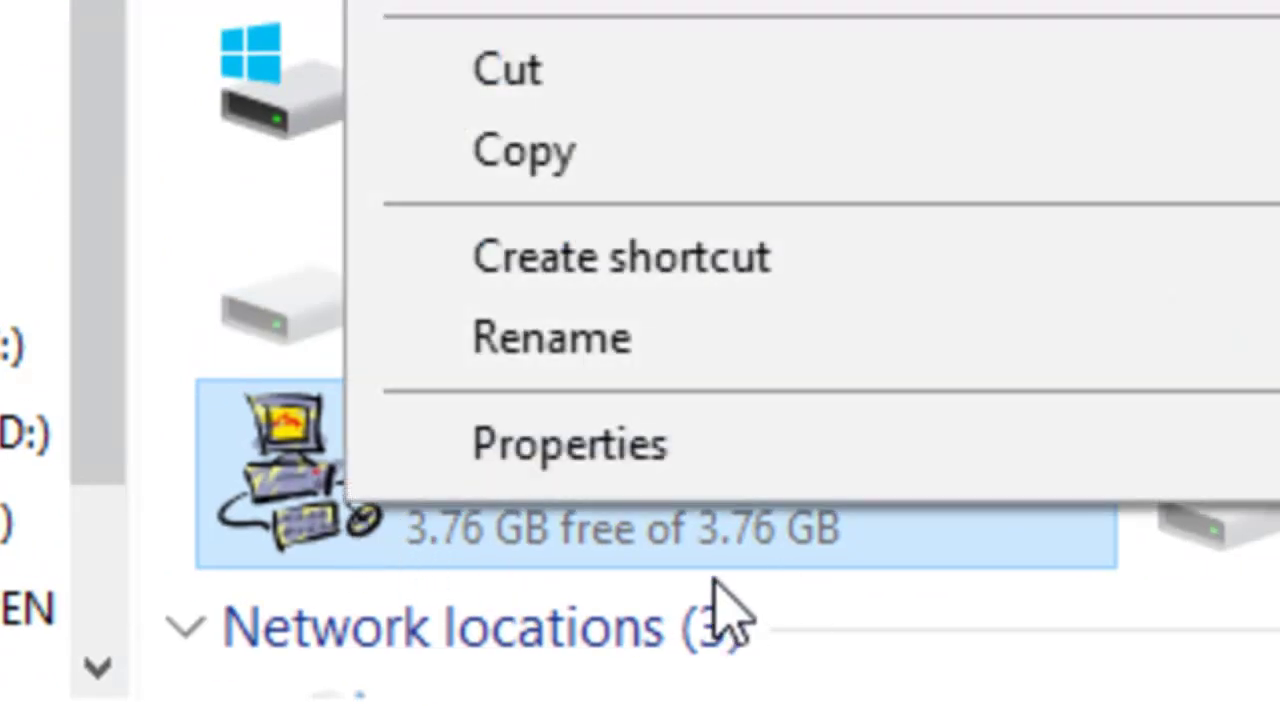
{"action": "left_click", "coordinate": [728, 615]}
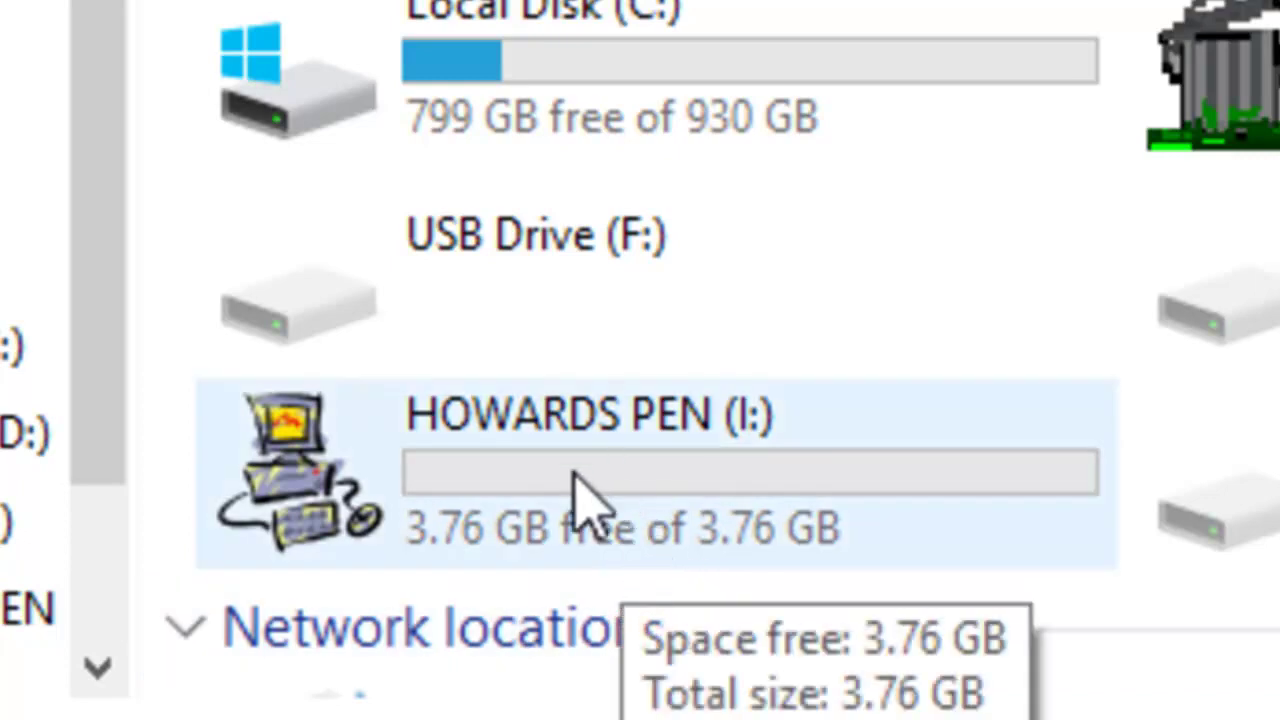
{"action": "double_click", "coordinate": [420, 556]}
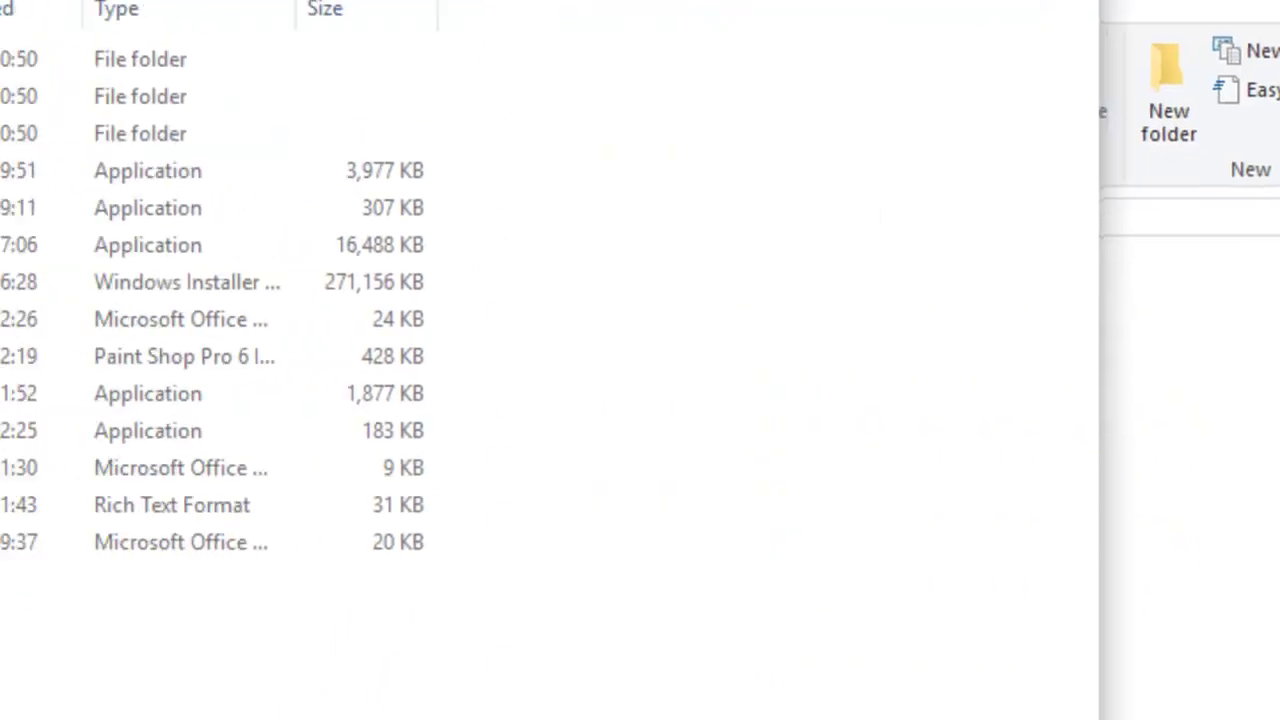
Select all 14 Stuff or Pen Drive items and right-drag them to the pen drive, cancelling the drop
{"action": "left_click_drag", "start_coordinate": [319, 541], "coordinate": [240, 68]}
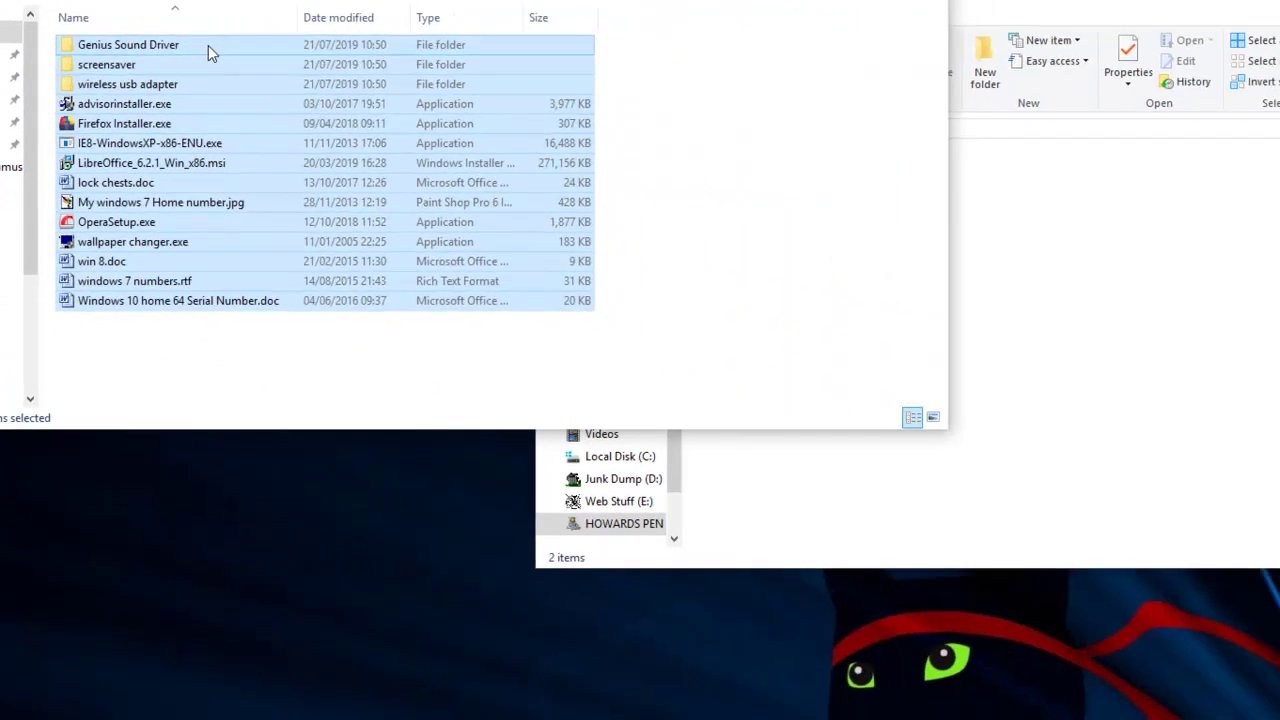
{"action": "left_click_drag", "start_coordinate": [328, 72], "coordinate": [1279, 383]}
{"action": "left_click_drag", "start_coordinate": [1050, 243], "coordinate": [1178, 322]}
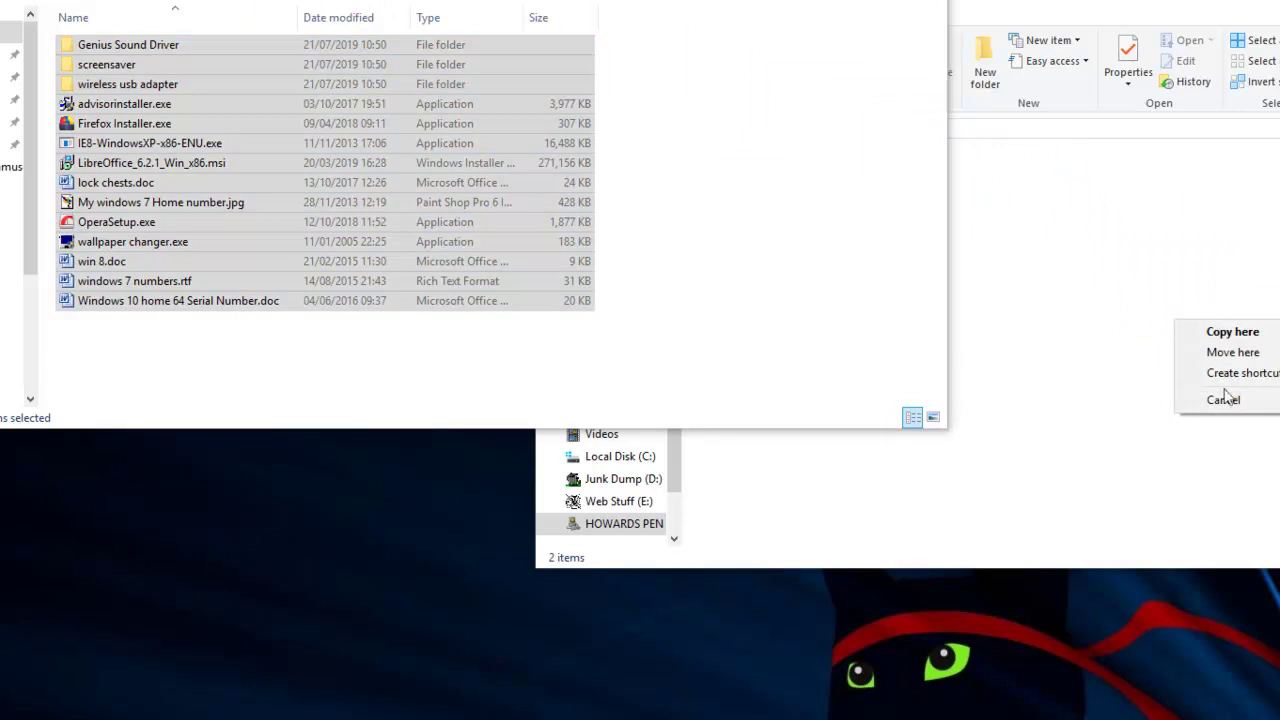
{"action": "left_click", "coordinate": [1224, 398]}
{"action": "left_click", "coordinate": [735, 309]}
Reselect the 14 items and move them onto HOWARDS PEN (I:) with Move here
{"action": "left_click_drag", "start_coordinate": [117, 337], "coordinate": [114, 36]}
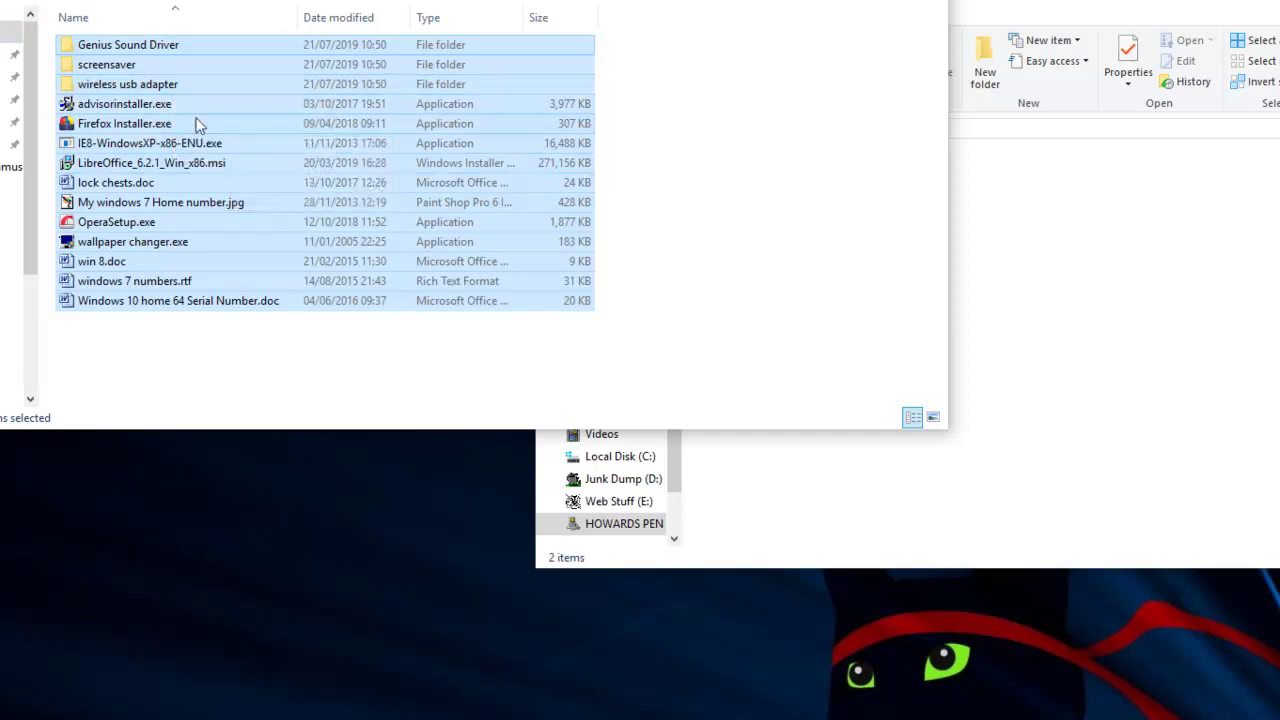
{"action": "left_click_drag", "start_coordinate": [126, 110], "coordinate": [1125, 270]}
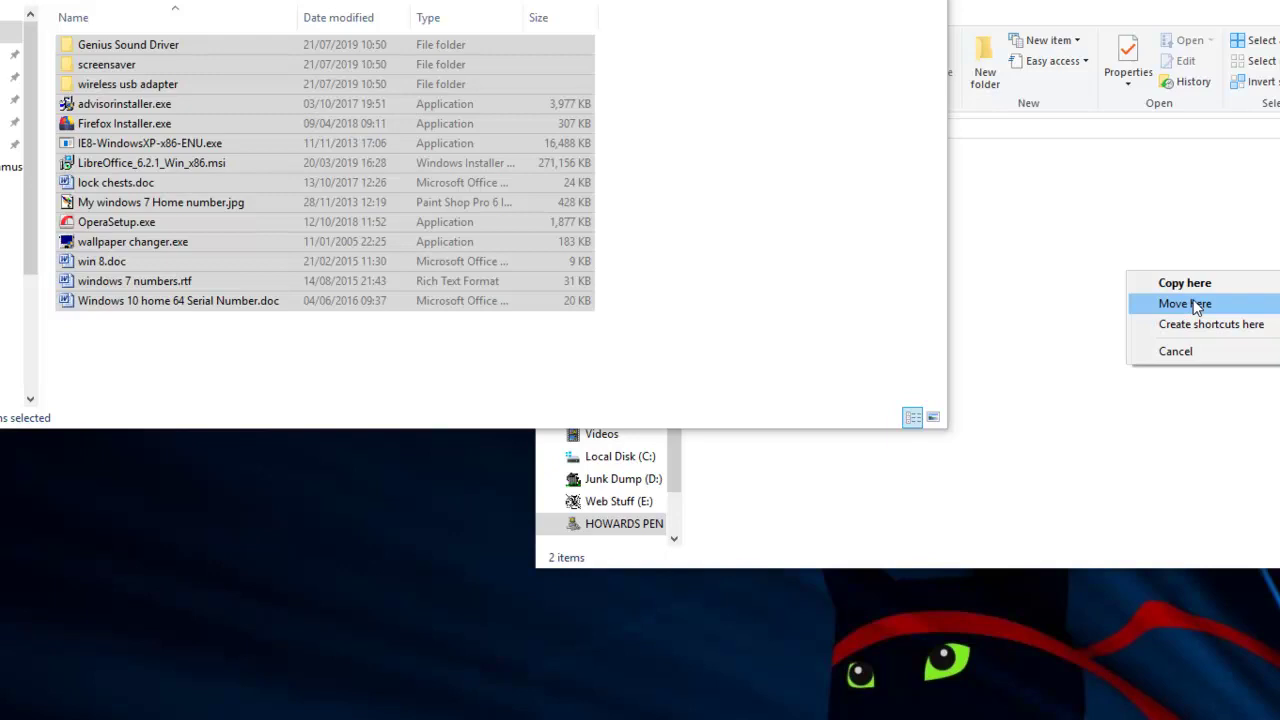
{"action": "left_click", "coordinate": [1219, 309]}
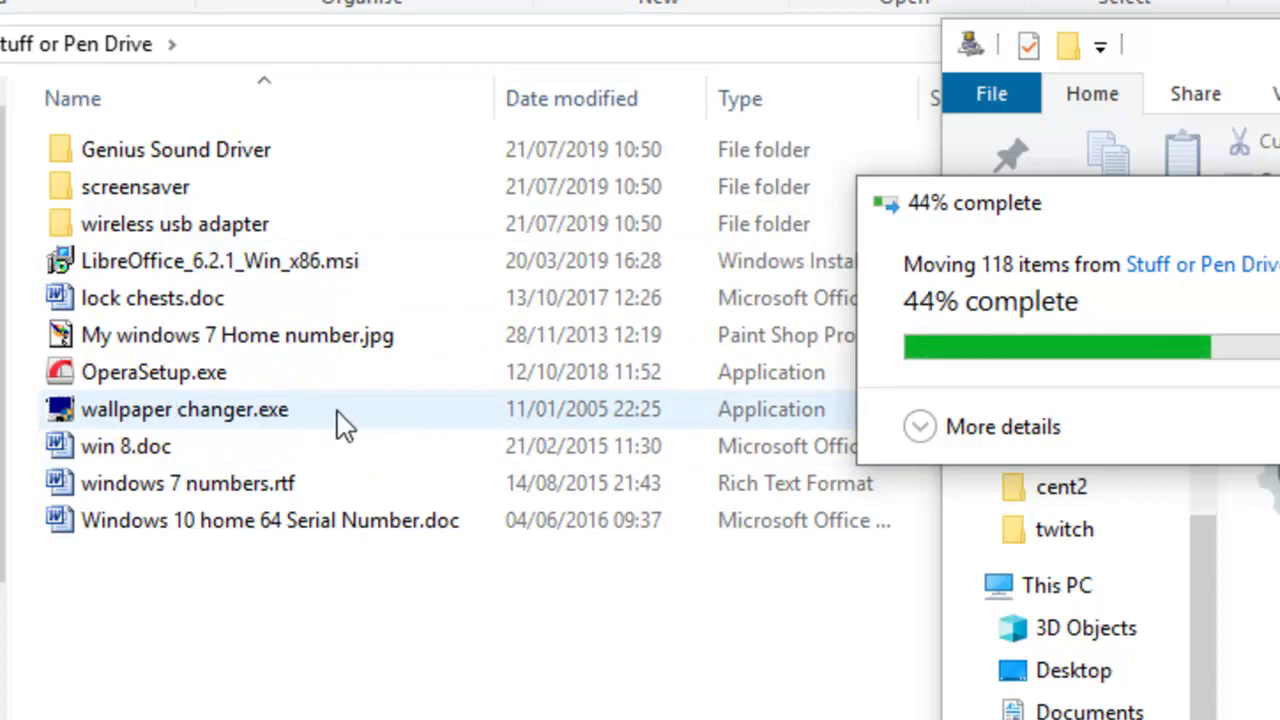
{"action": "double_click", "coordinate": [274, 160]}
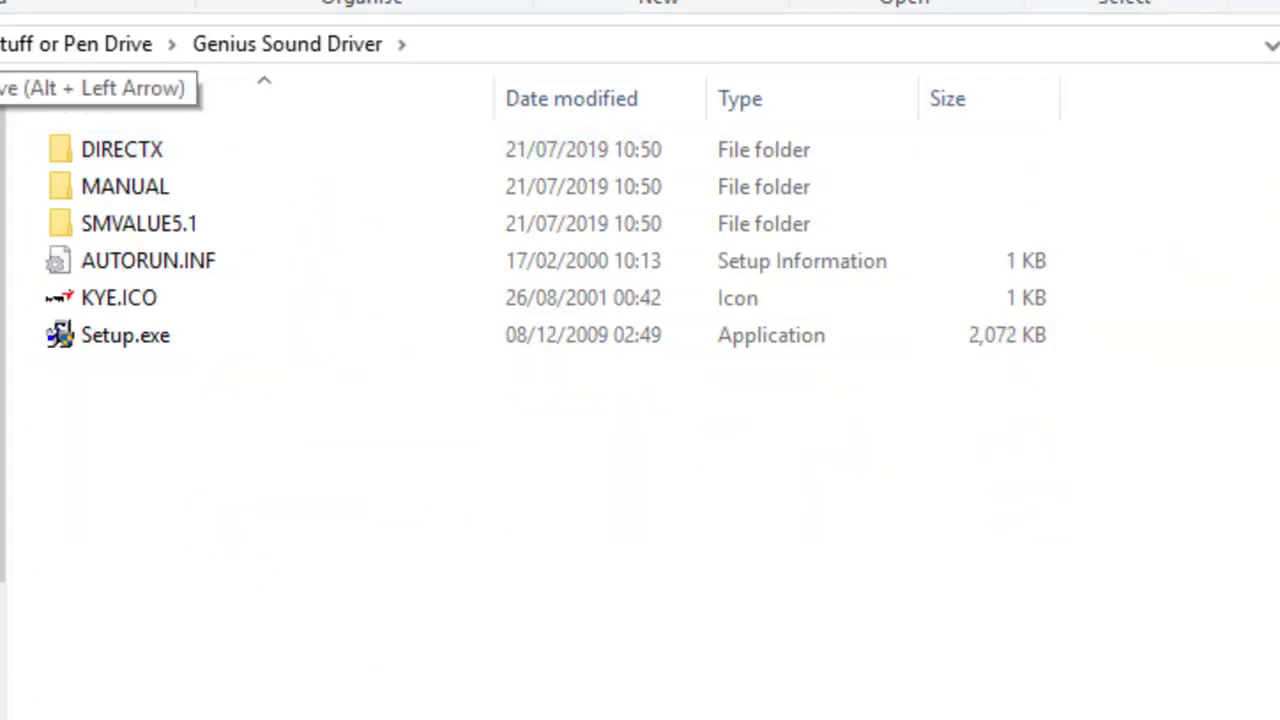
{"action": "key", "text": "alt+Left"}
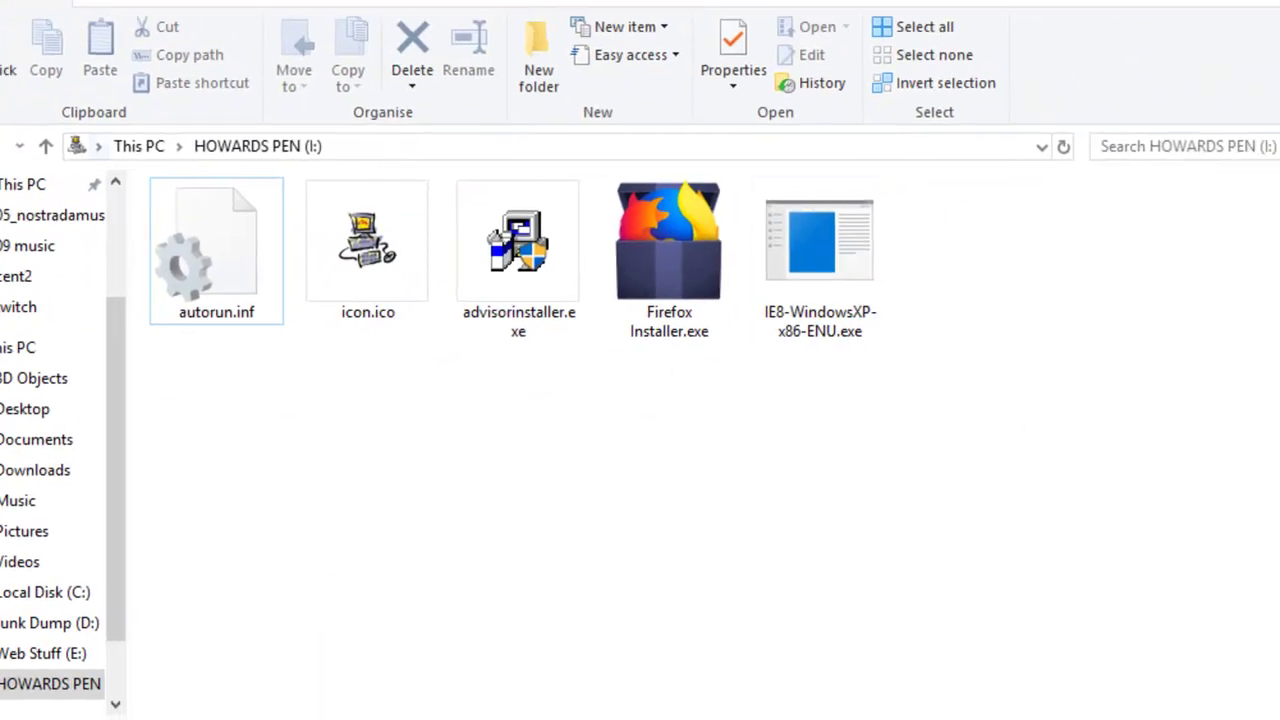
Move the Explorer windows and progress dialog aside, then bring the move progress to the front
{"action": "left_click_drag", "start_coordinate": [10, 5], "coordinate": [240, 190]}
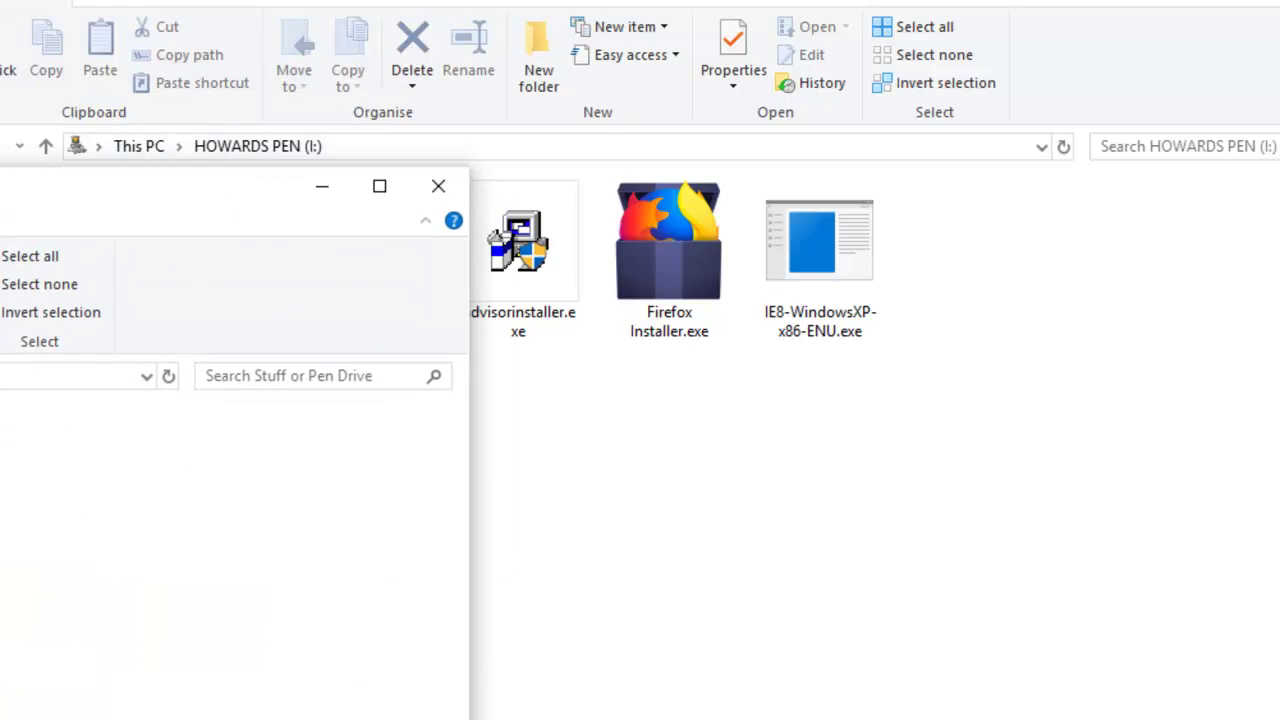
{"action": "left_click_drag", "start_coordinate": [151, 78], "coordinate": [935, 440]}
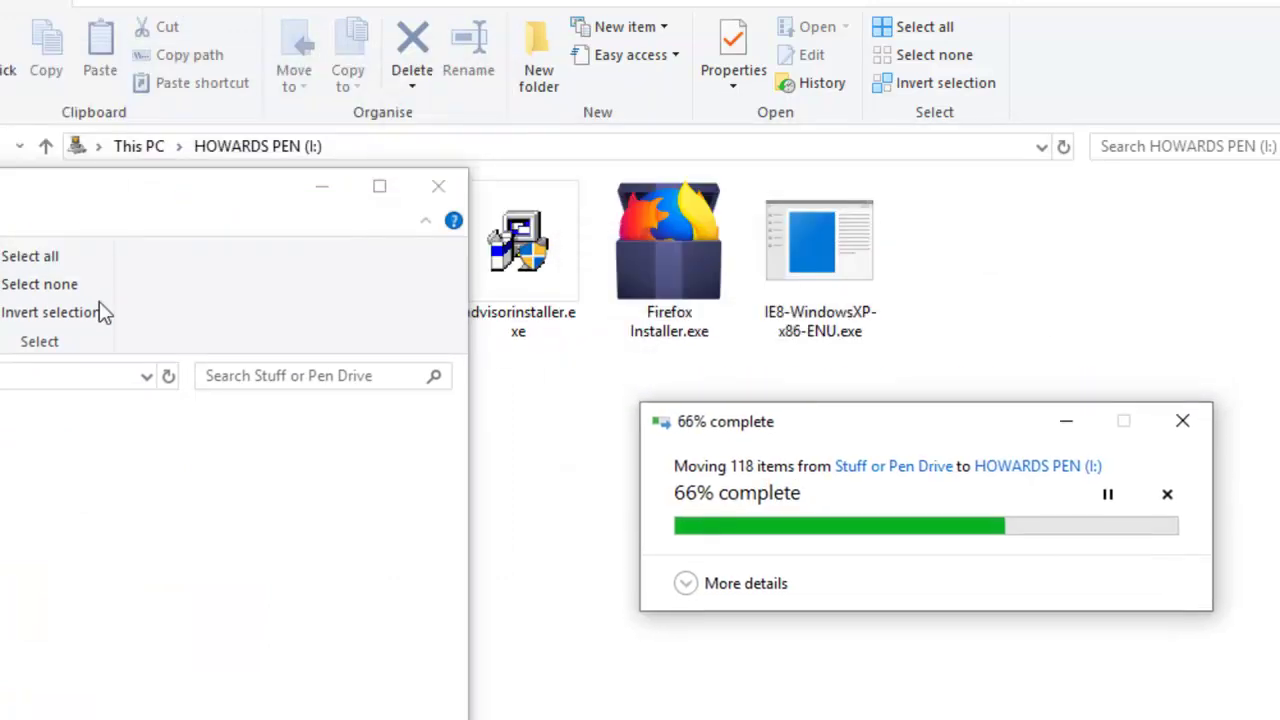
{"action": "left_click_drag", "start_coordinate": [93, 200], "coordinate": [25, 0]}
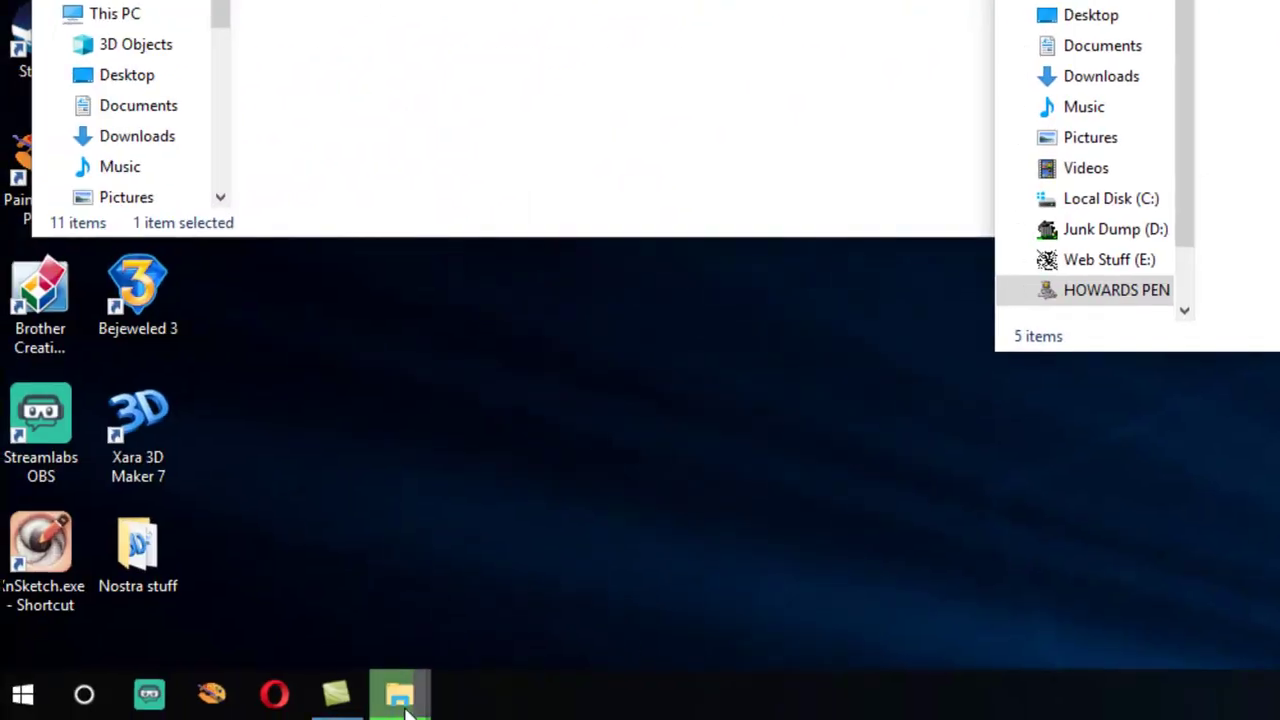
{"action": "mouse_move", "coordinate": [403, 708]}
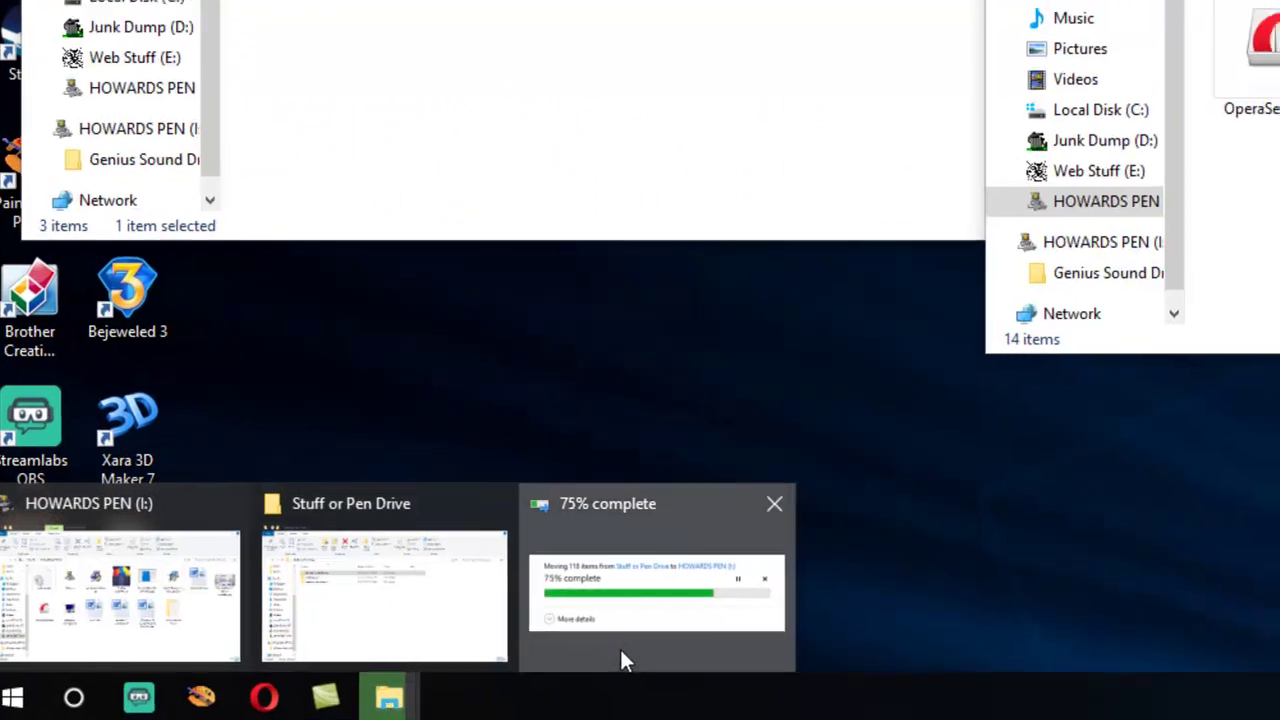
{"action": "left_click", "coordinate": [623, 655]}
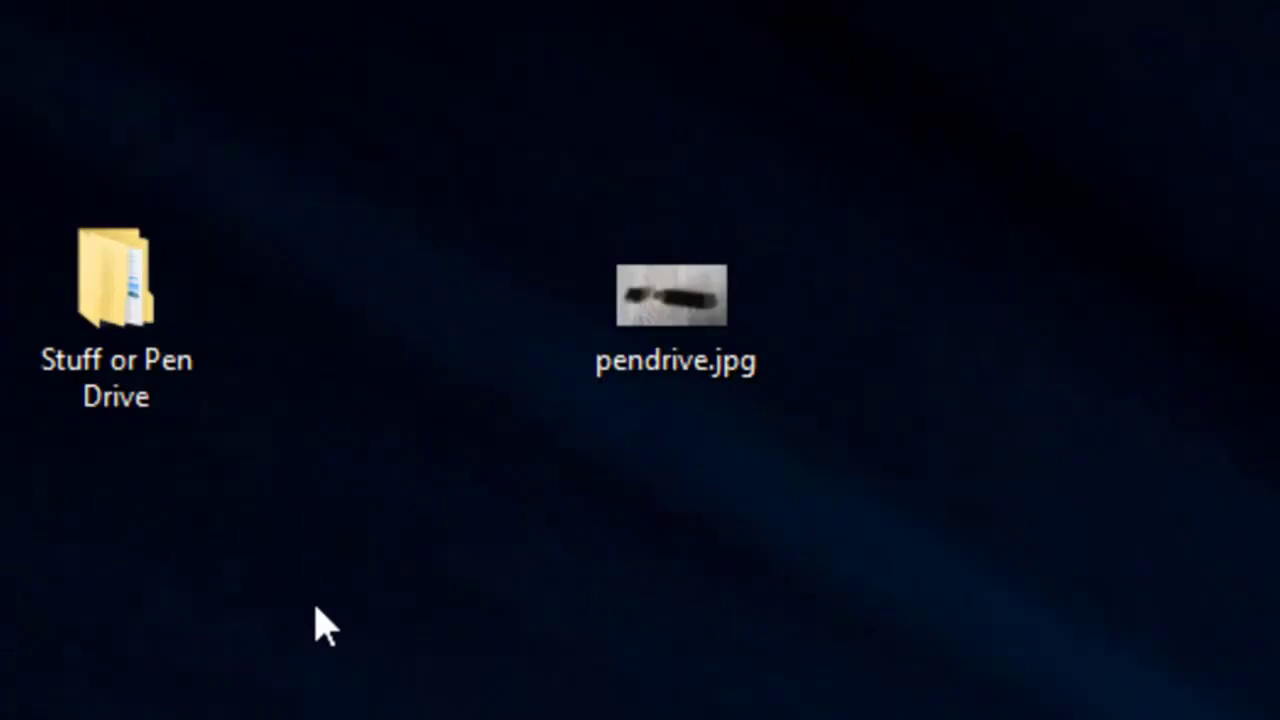
Eject the HOWARDS PEN (I:) flash disk from the tray and dismiss the Safe To Remove notice
{"action": "right_click", "coordinate": [117, 320]}
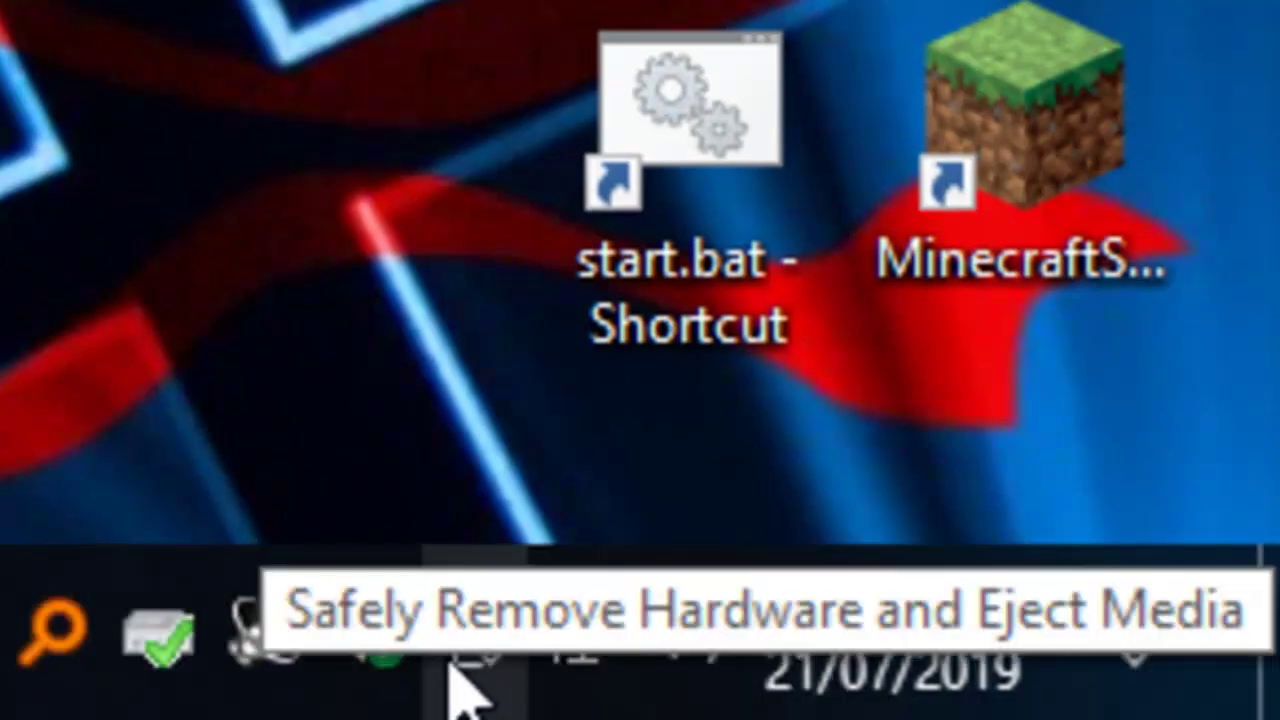
{"action": "left_click", "coordinate": [492, 645]}
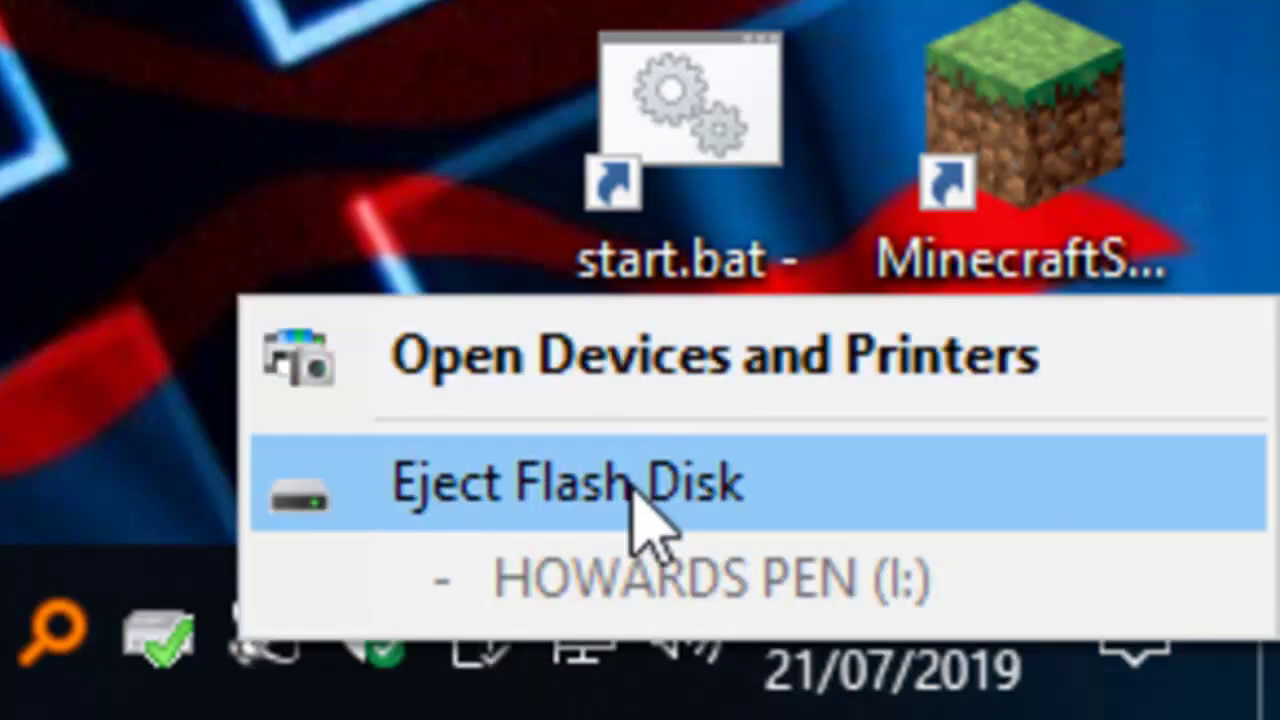
{"action": "left_click", "coordinate": [640, 515]}
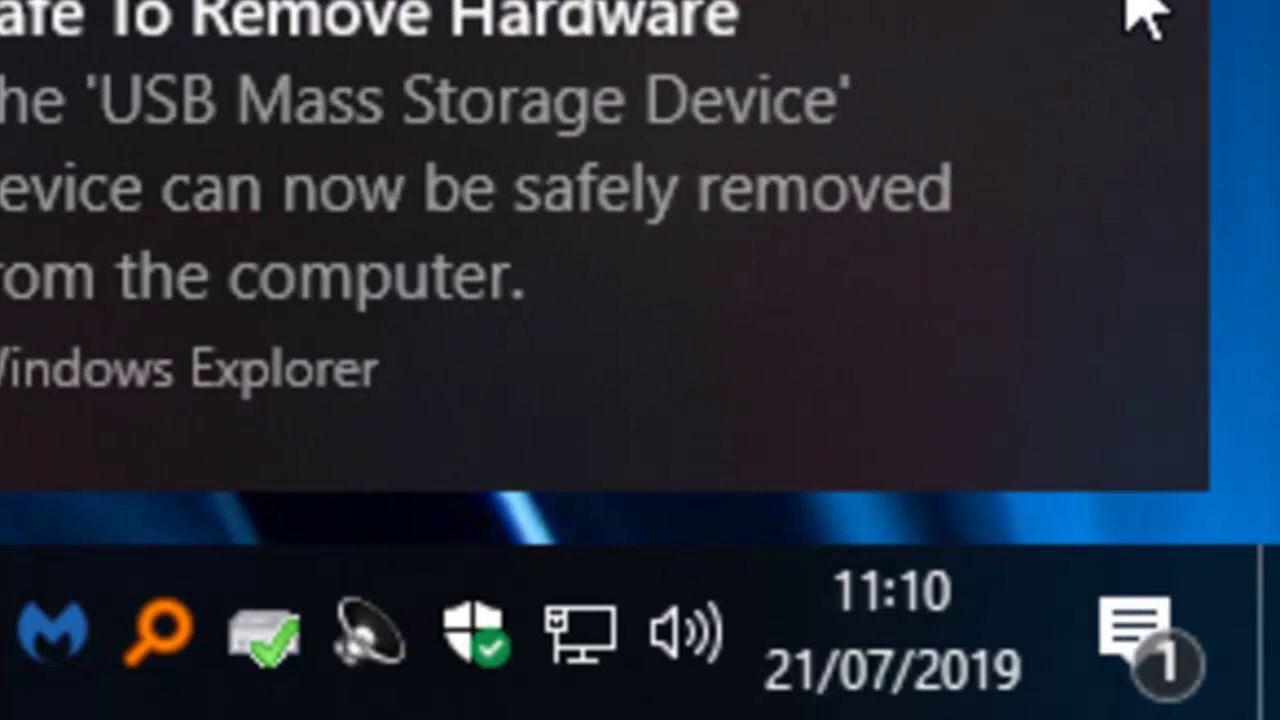
{"action": "left_click", "coordinate": [1145, 15]}
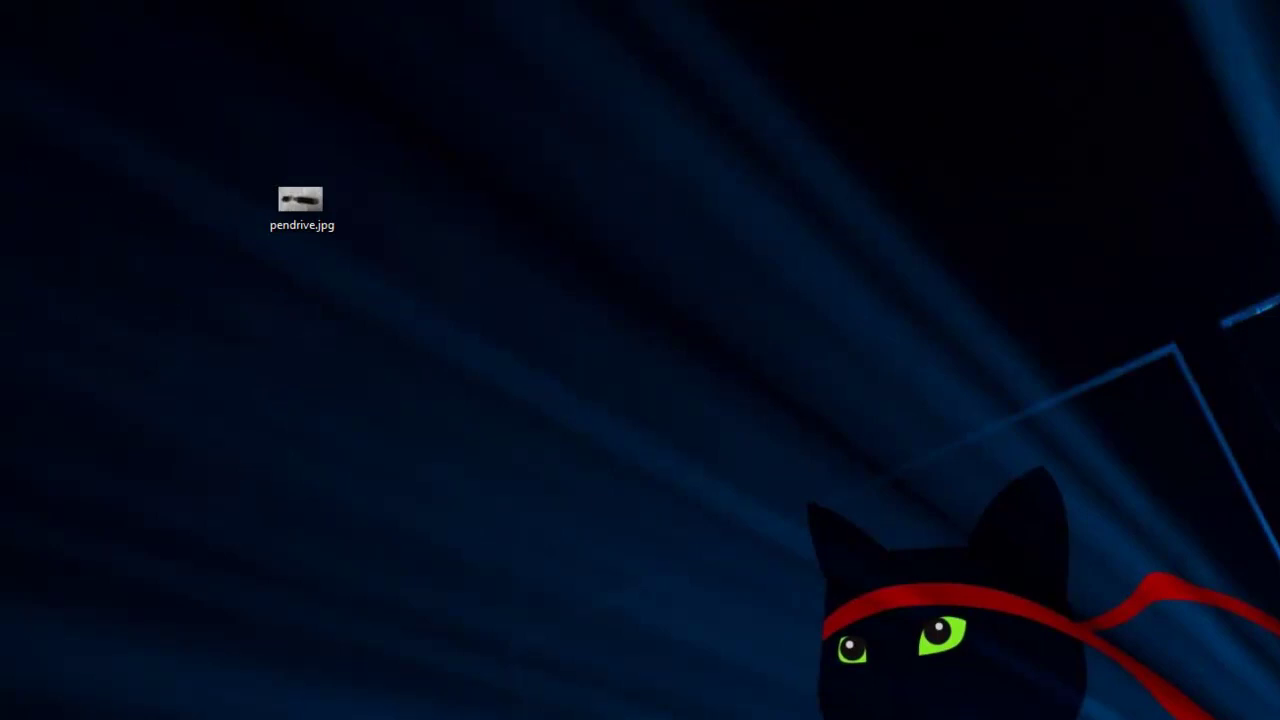
Open This PC with Win+E and snap the HOWARDS PEN (I:) window to the right half
{"action": "key", "text": "super+e"}
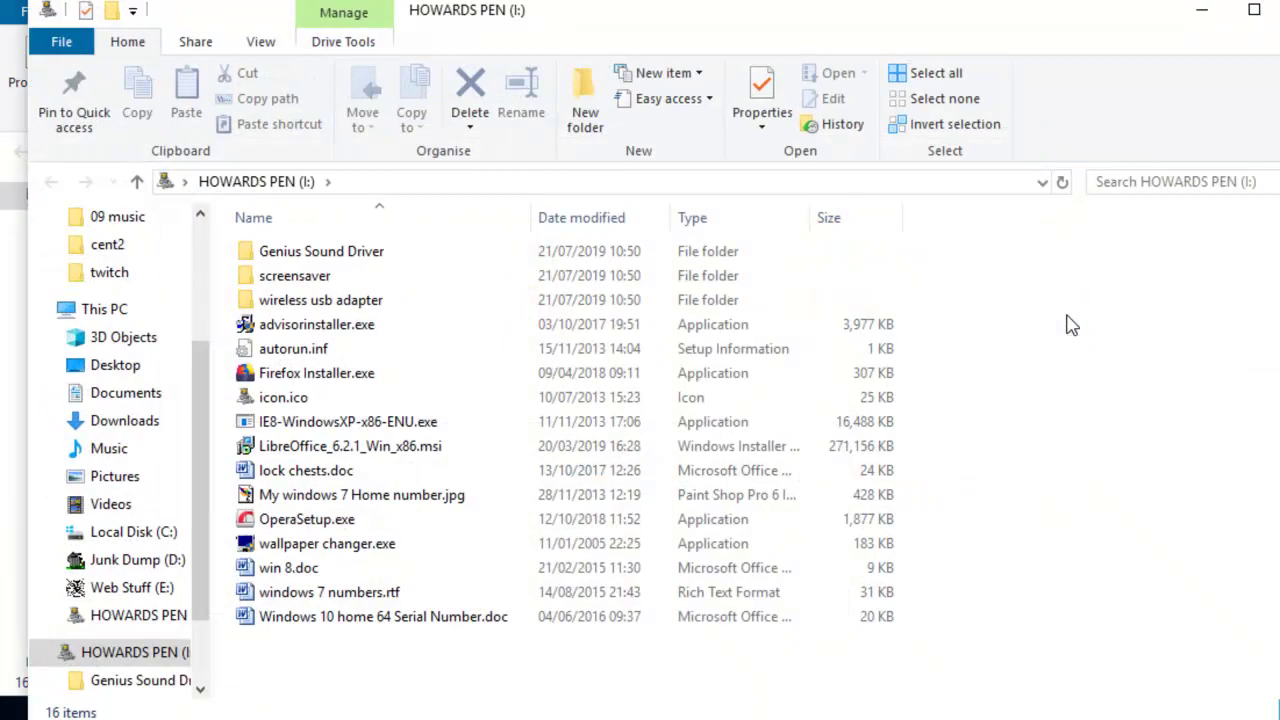
{"action": "key", "text": "super+Right"}
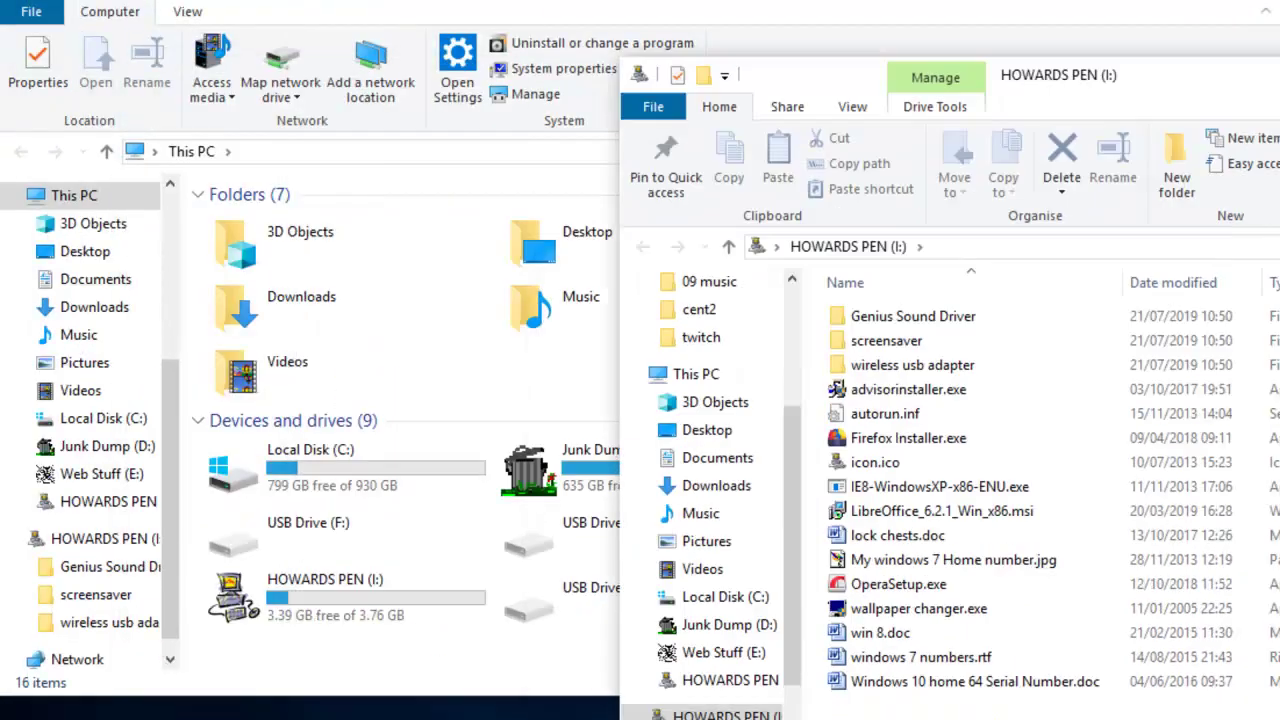